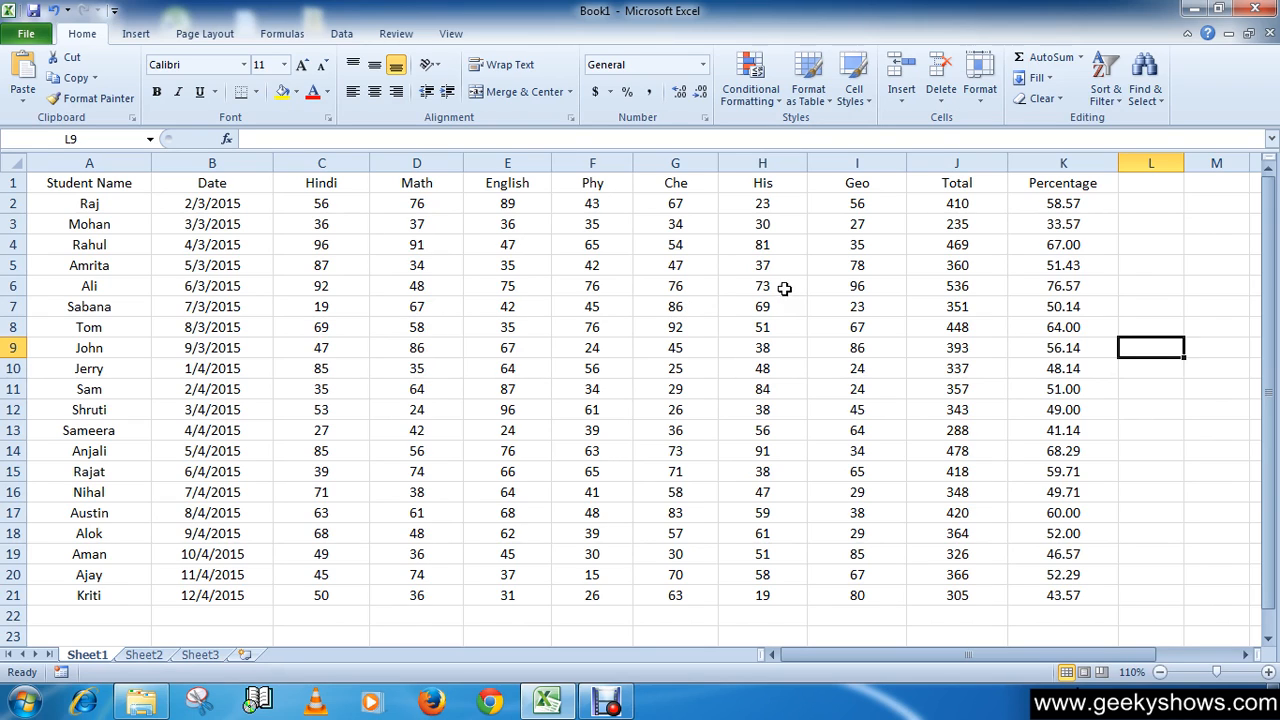
- Examine the available conditional formatting rules, including highlight cells, top/bottom, data bars, color scales and icon sets
left_click(83, 36)
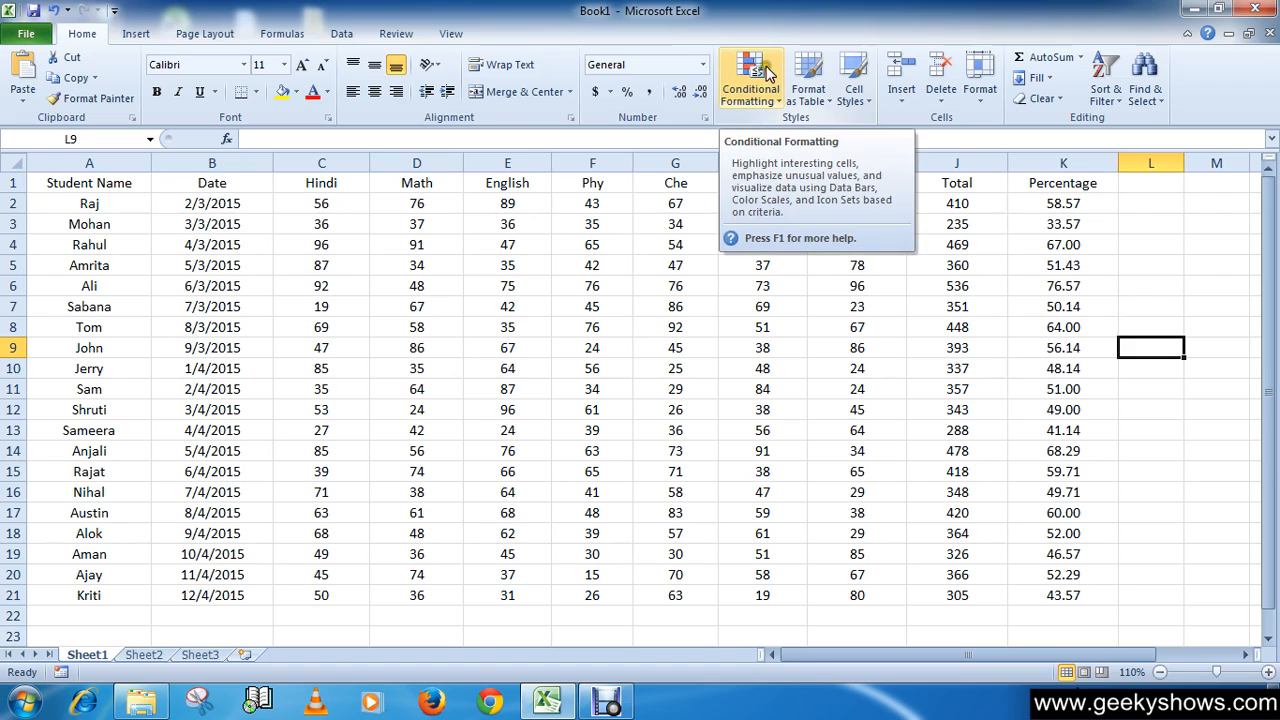
left_click(757, 101)
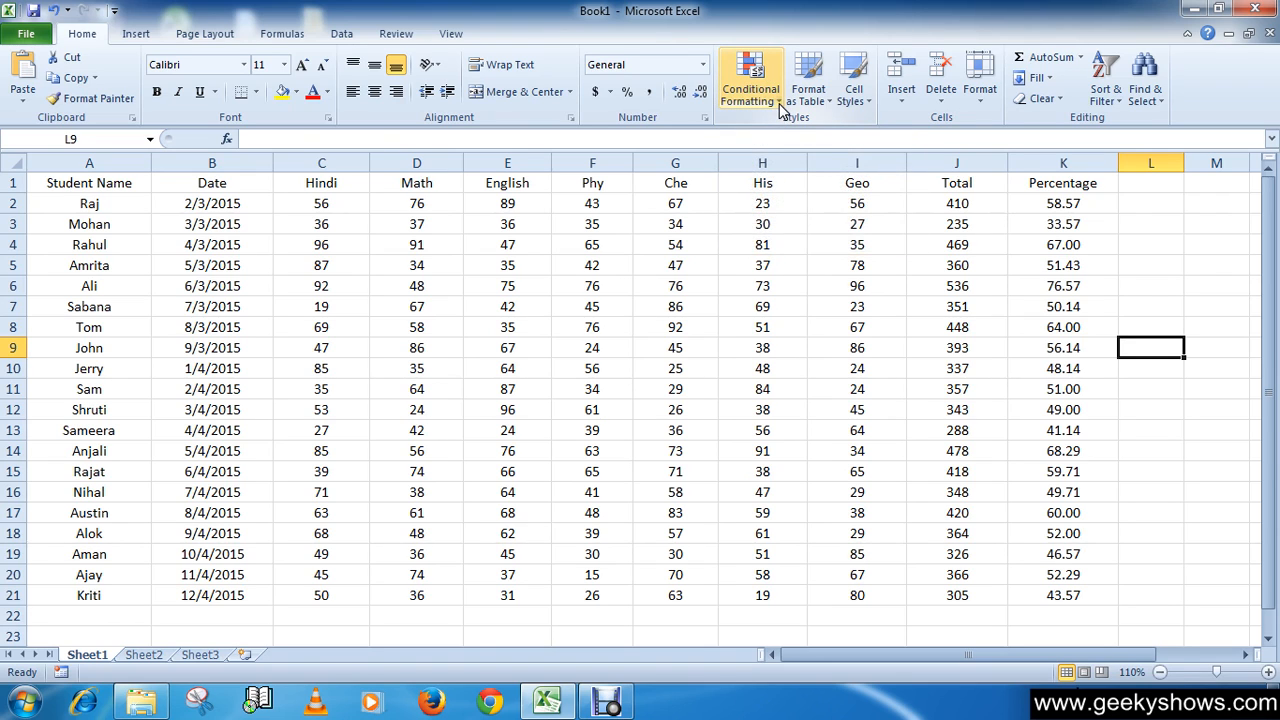
left_click(779, 110)
mouse_move(782, 137)
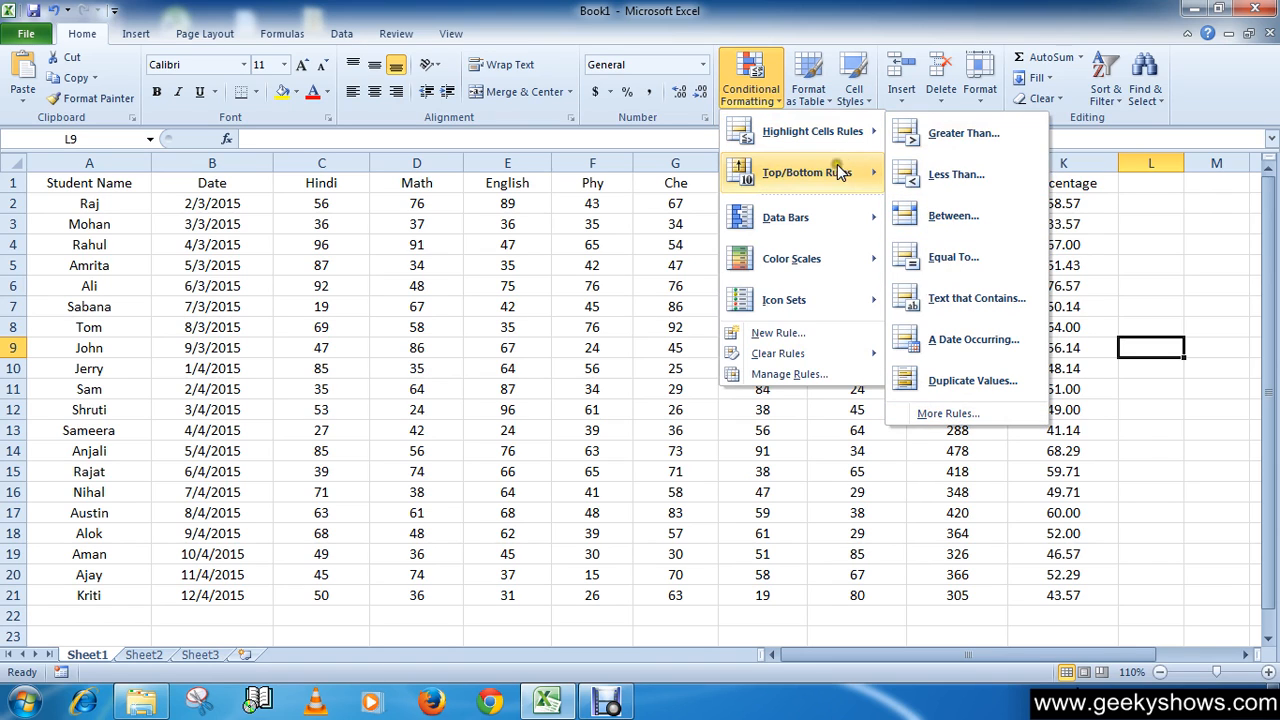
mouse_move(812, 229)
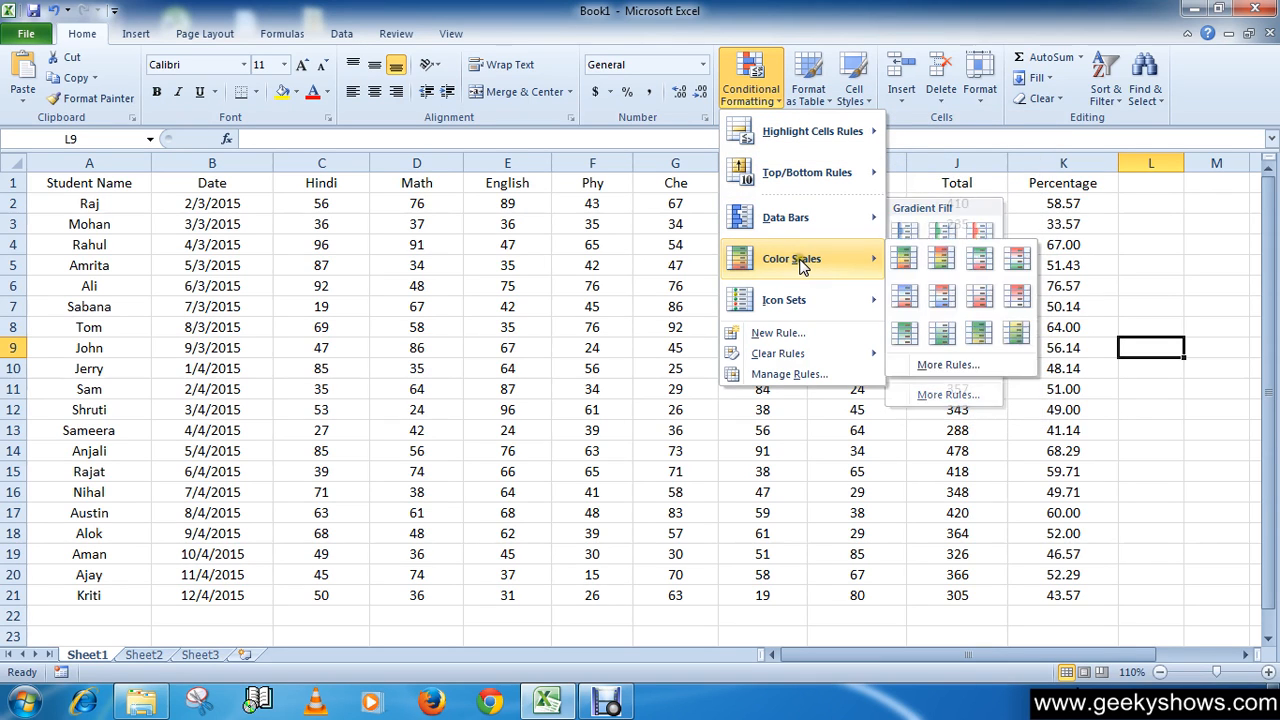
mouse_move(775, 297)
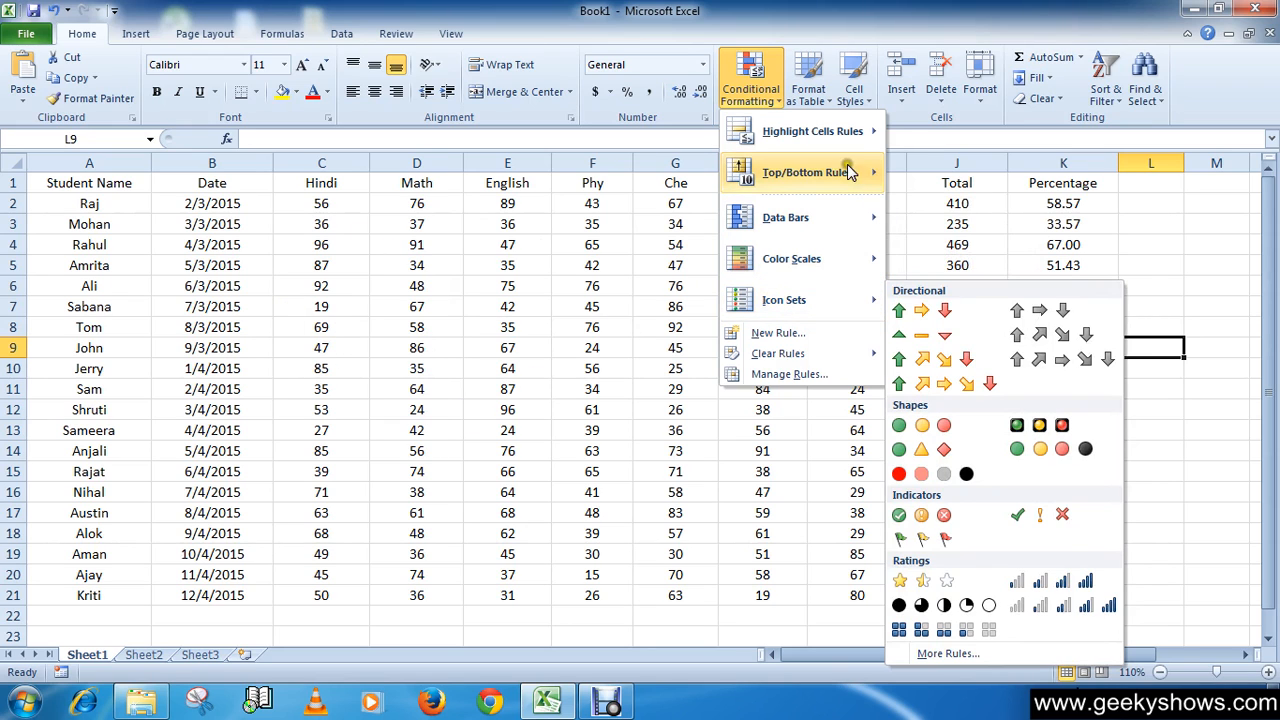
mouse_move(845, 145)
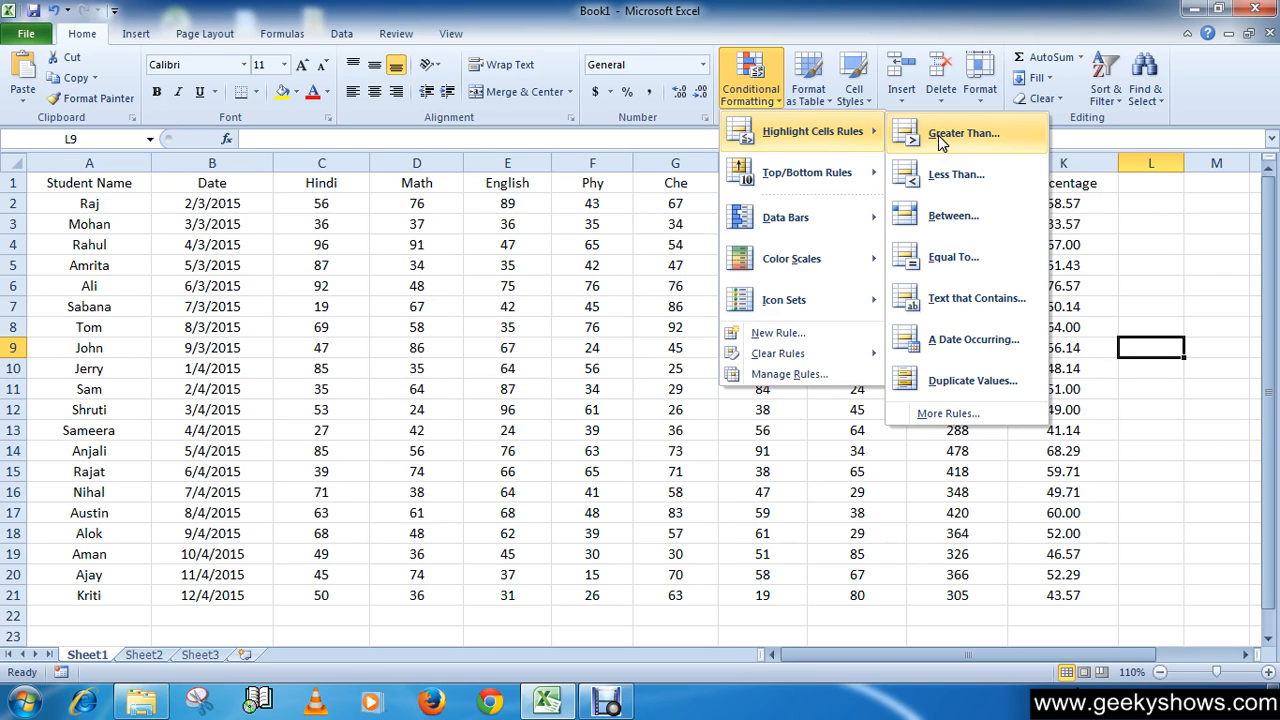
left_click(746, 90)
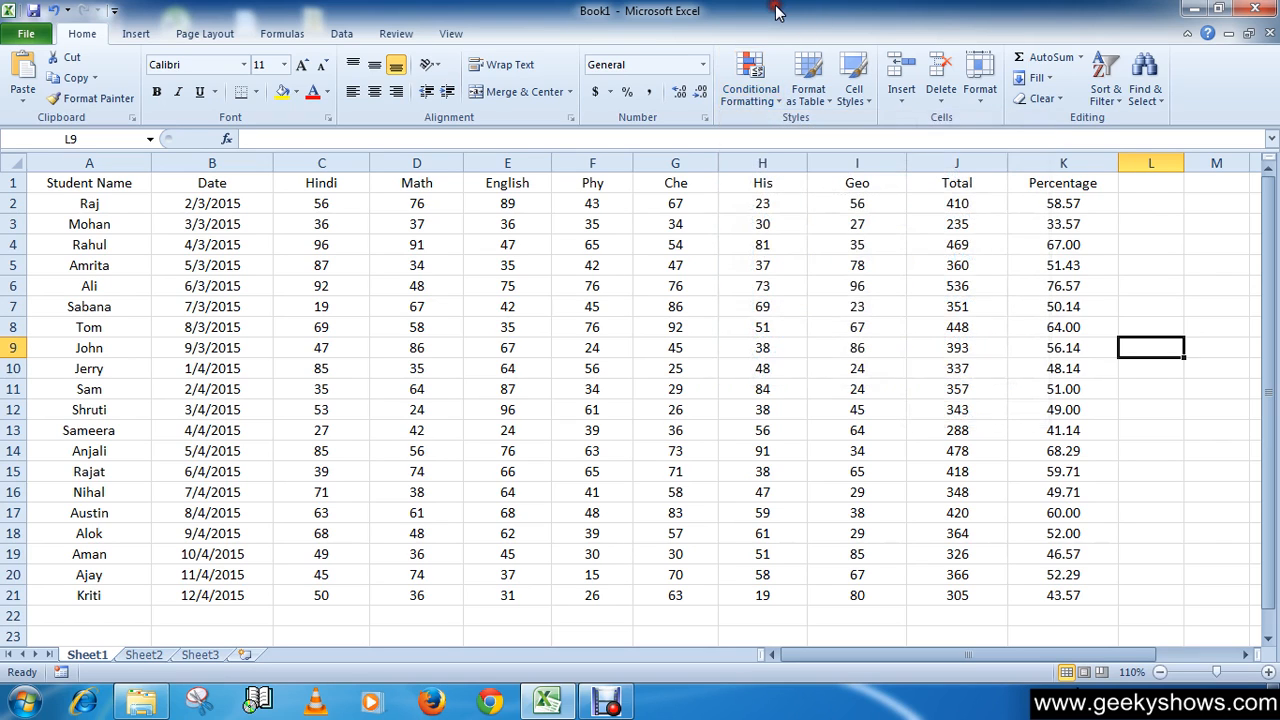
left_click(747, 95)
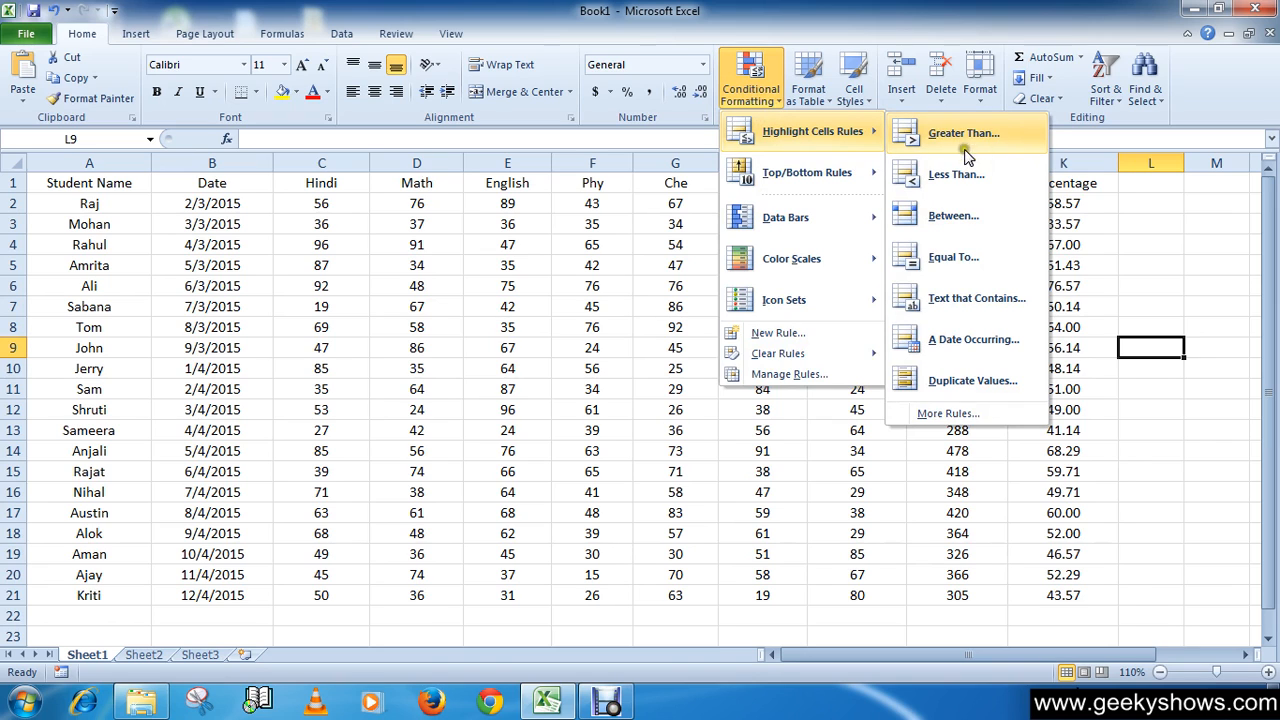
left_click(863, 5)
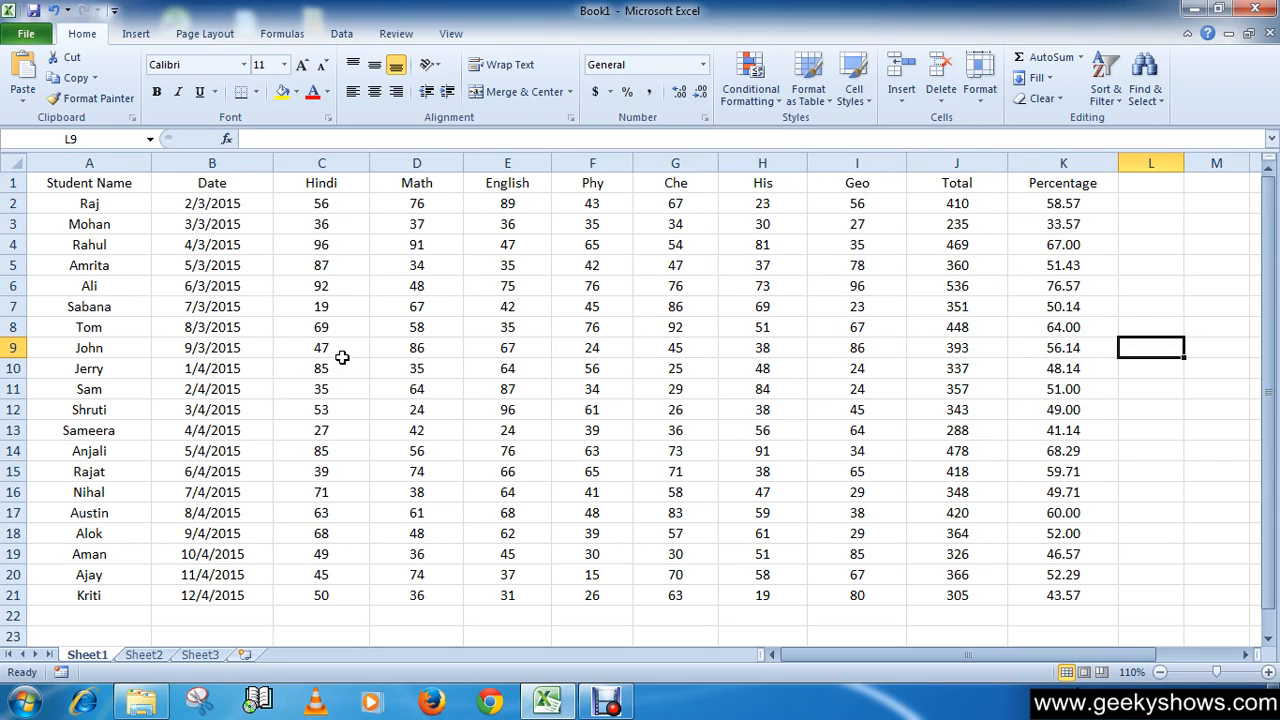
- Start a Greater Than conditional formatting rule on the Hindi marks in C2:C21 with a threshold of 55
left_click_drag(324, 201, 317, 593)
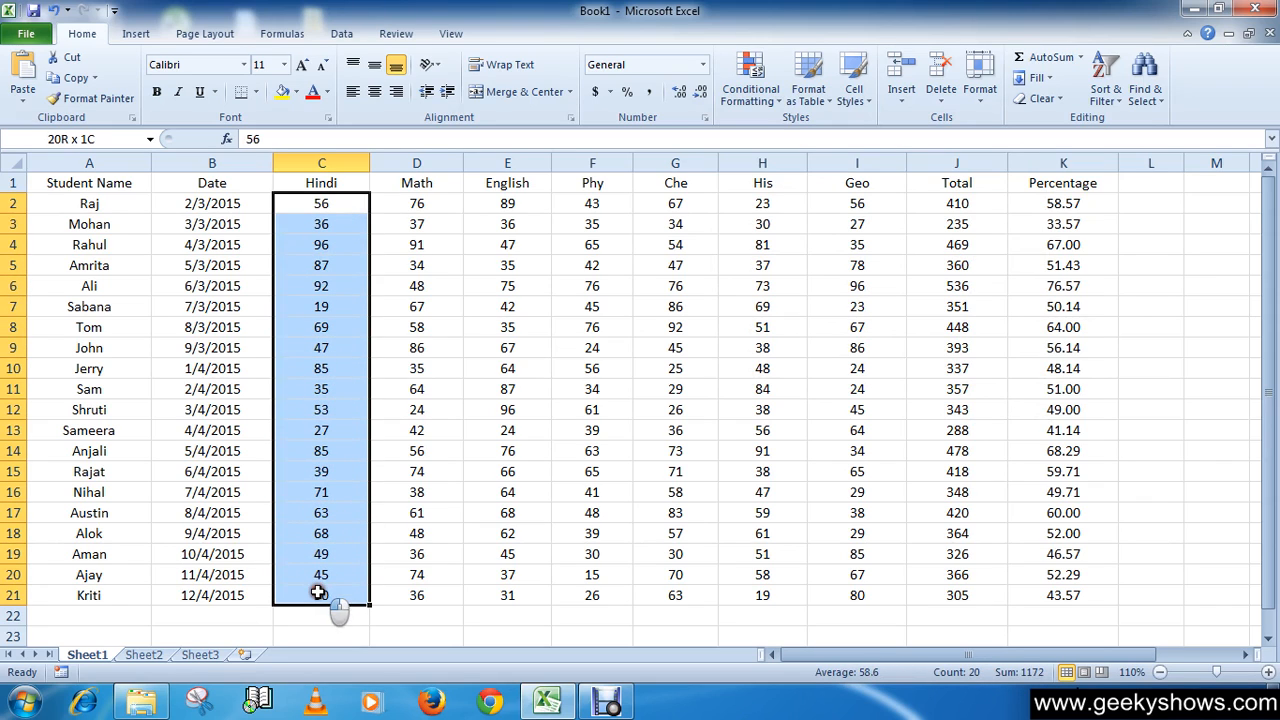
left_click(776, 100)
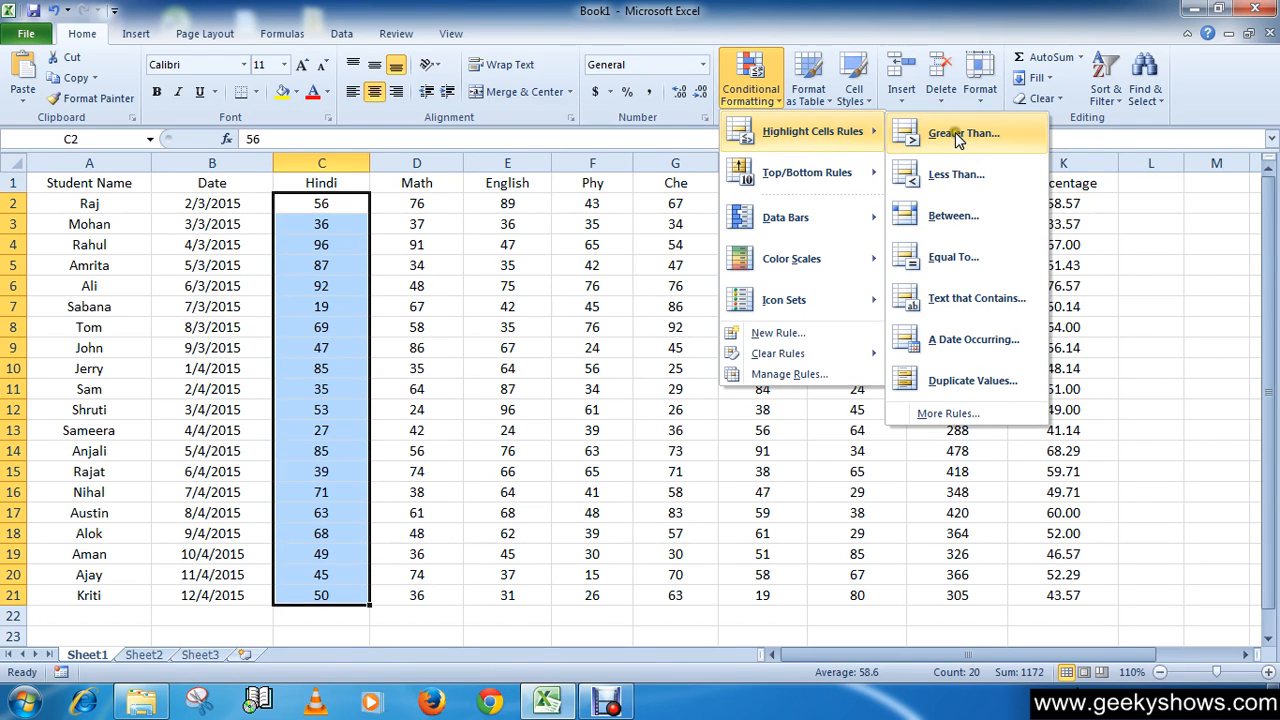
left_click(955, 132)
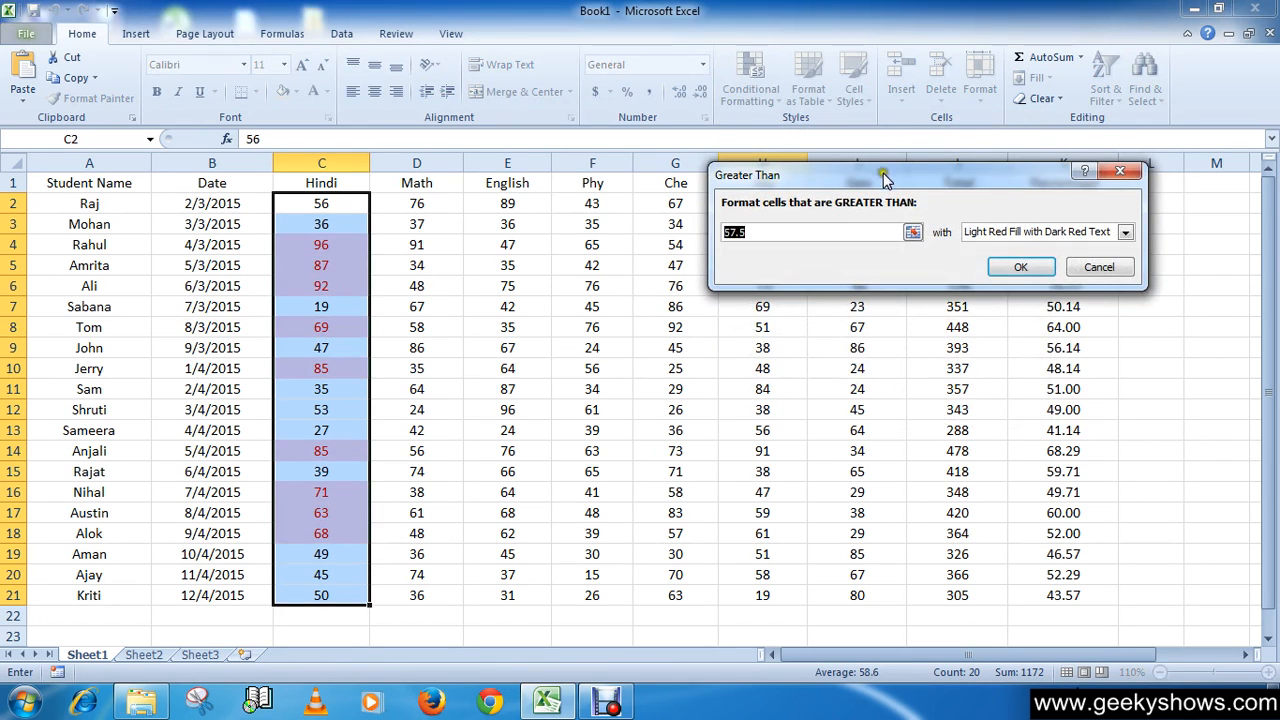
left_click_drag(890, 176, 771, 201)
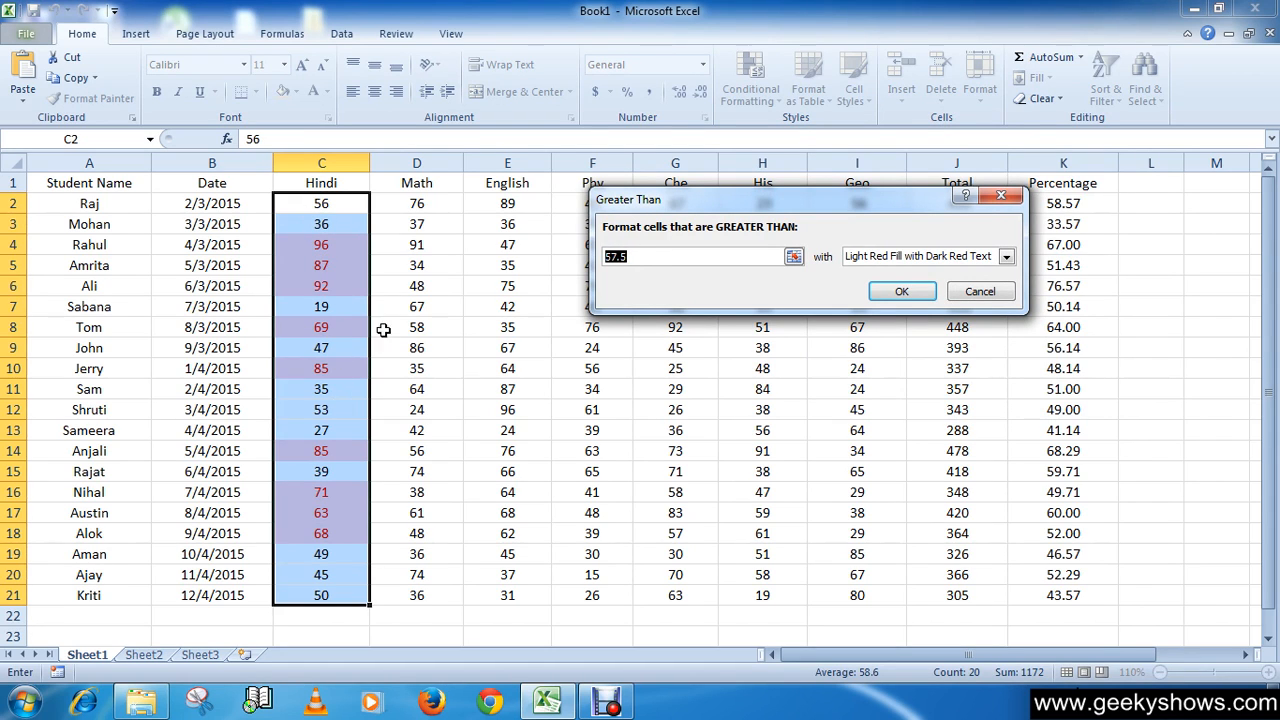
left_click(649, 258)
left_click_drag(649, 258, 562, 256)
type("55")
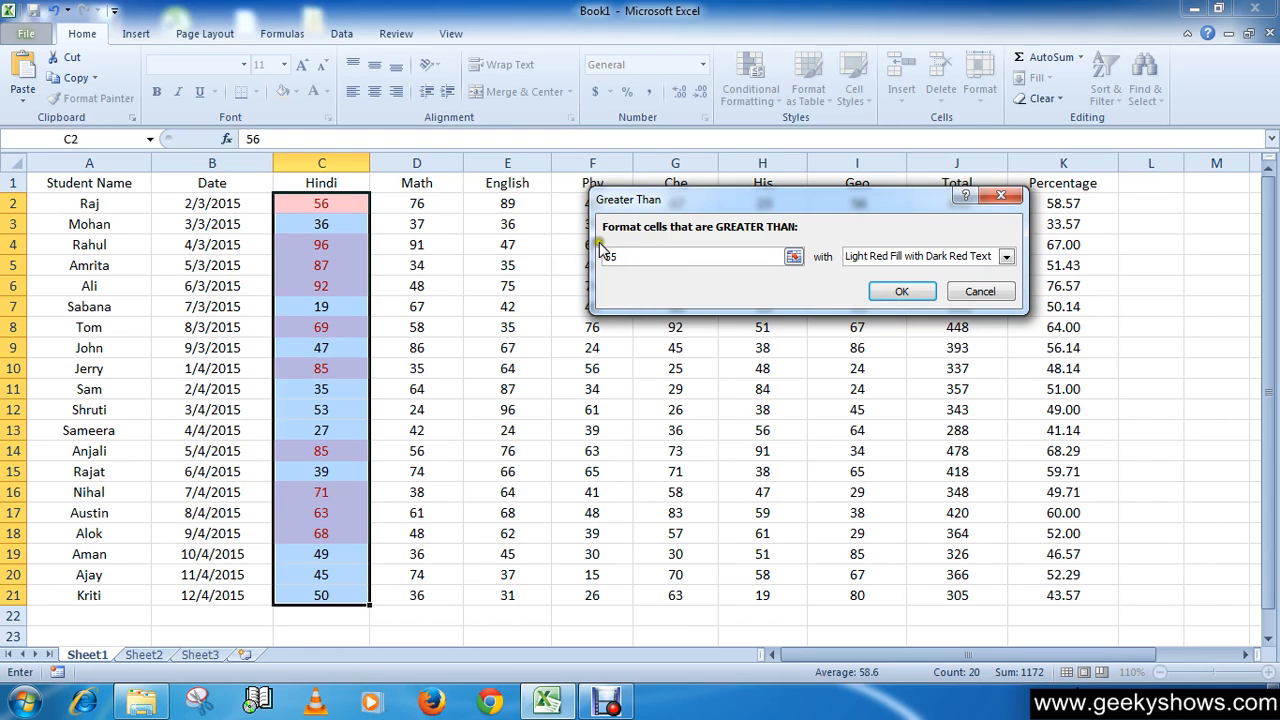
- Try the yellow fill, green fill, Light Red Fill, Red Text and Red Border preset formats on the rule
left_click(955, 258)
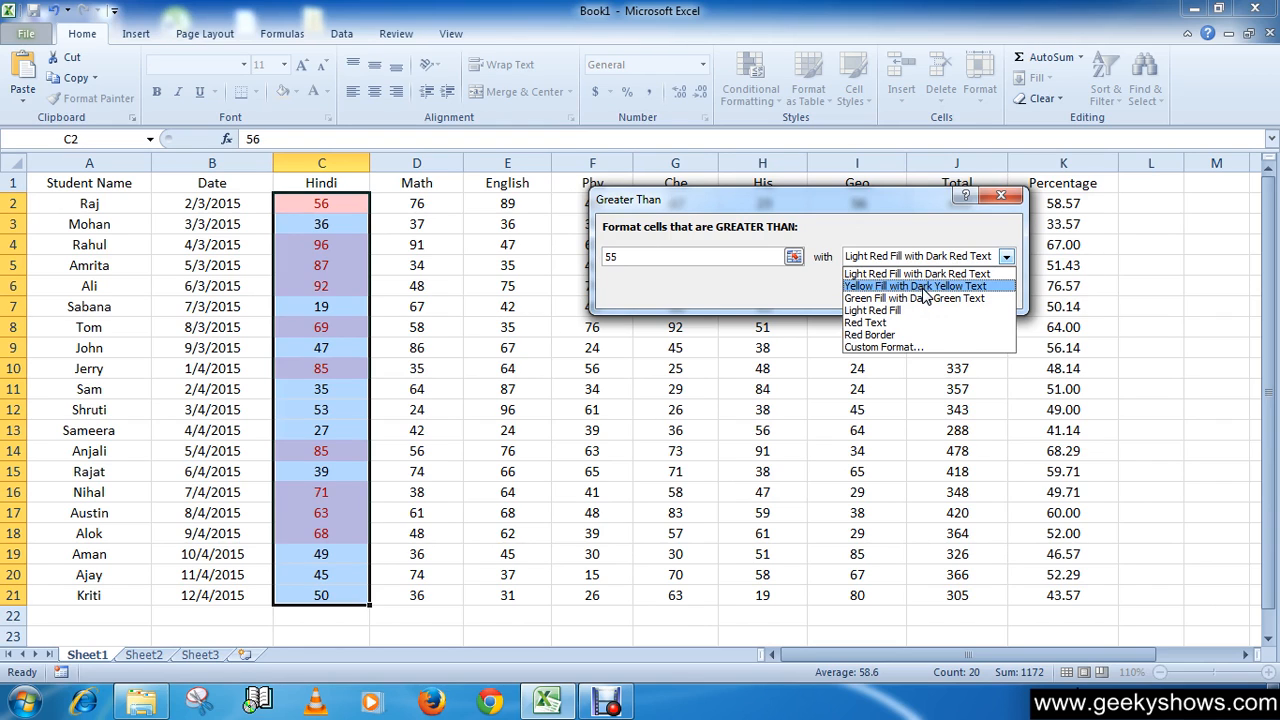
left_click(923, 288)
left_click(928, 258)
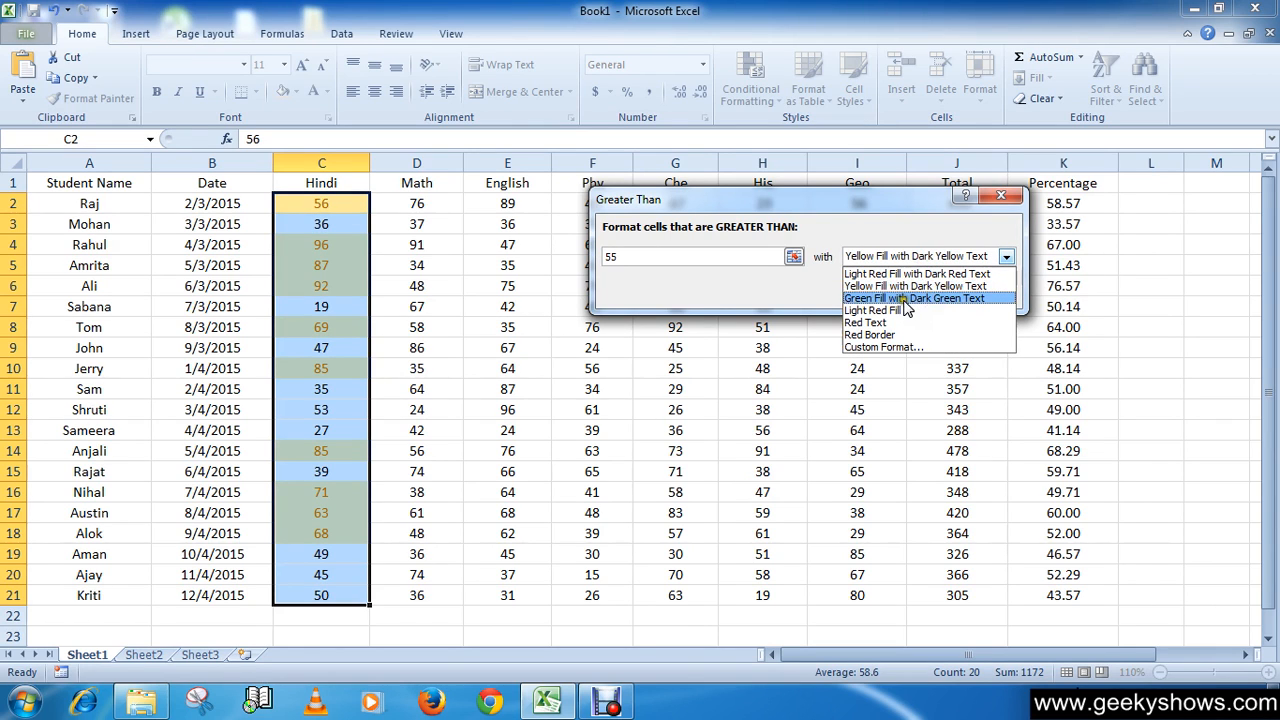
left_click(905, 299)
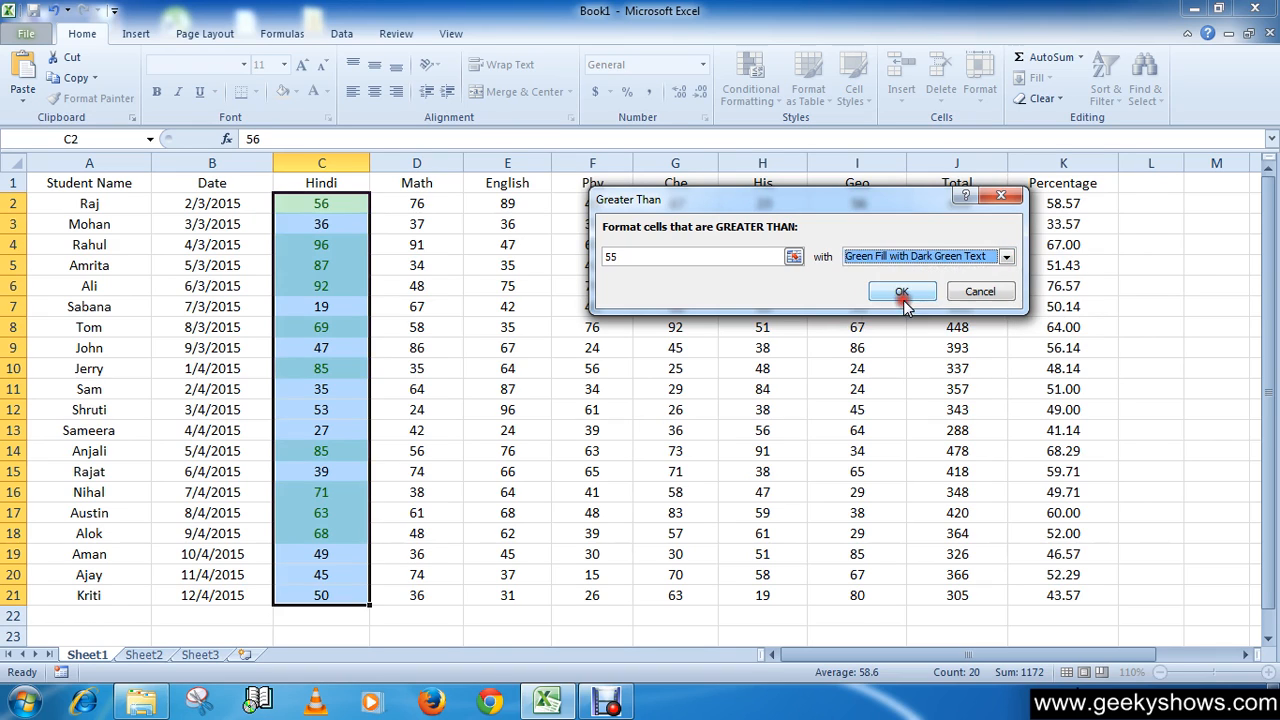
left_click(903, 257)
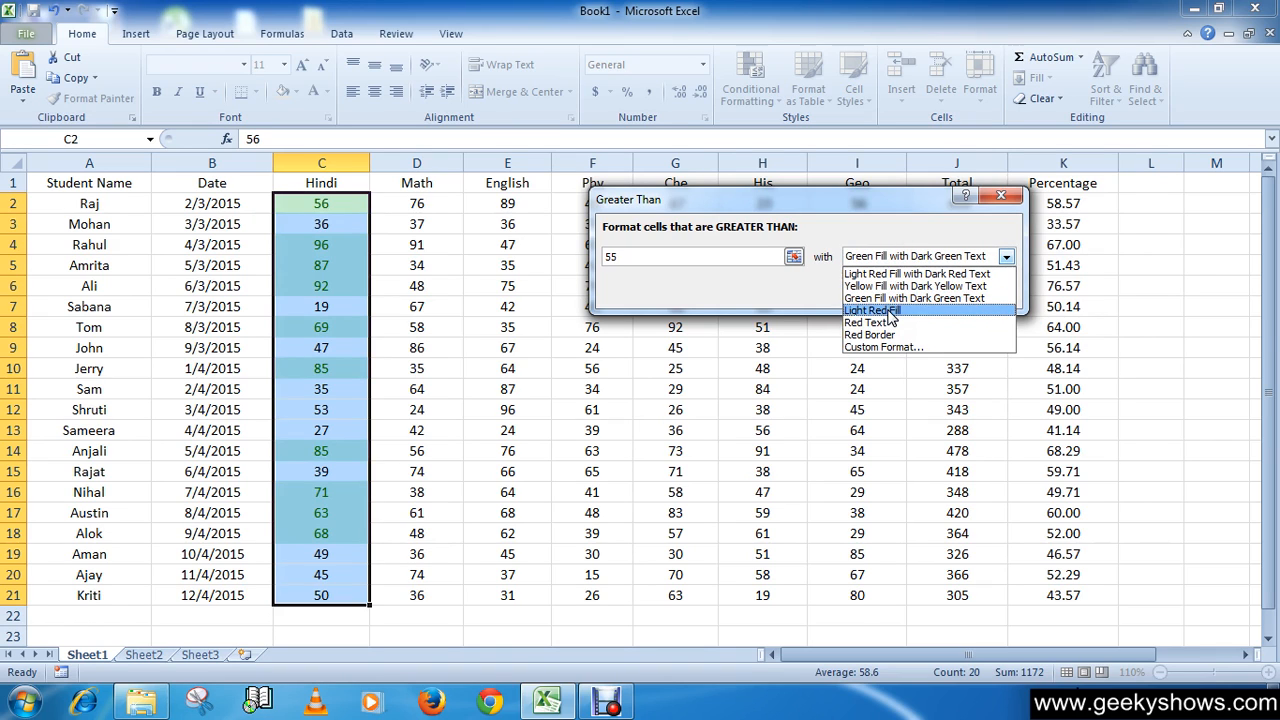
left_click(891, 311)
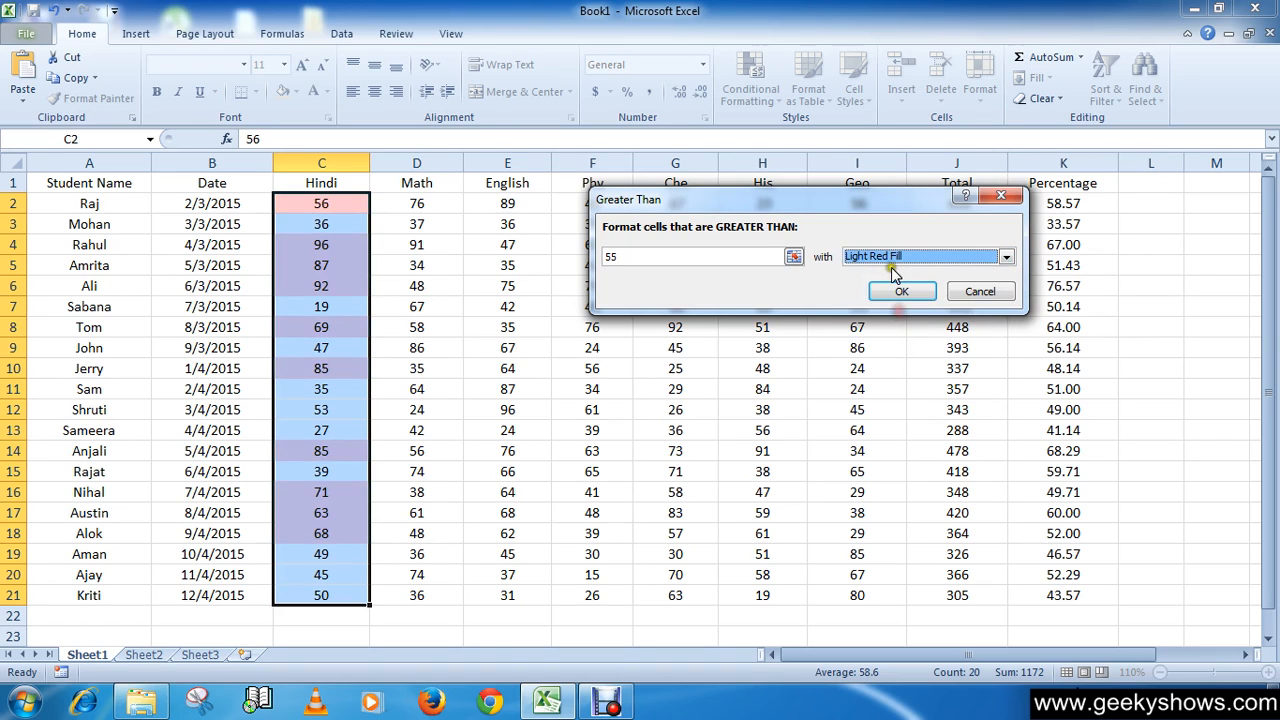
left_click(893, 257)
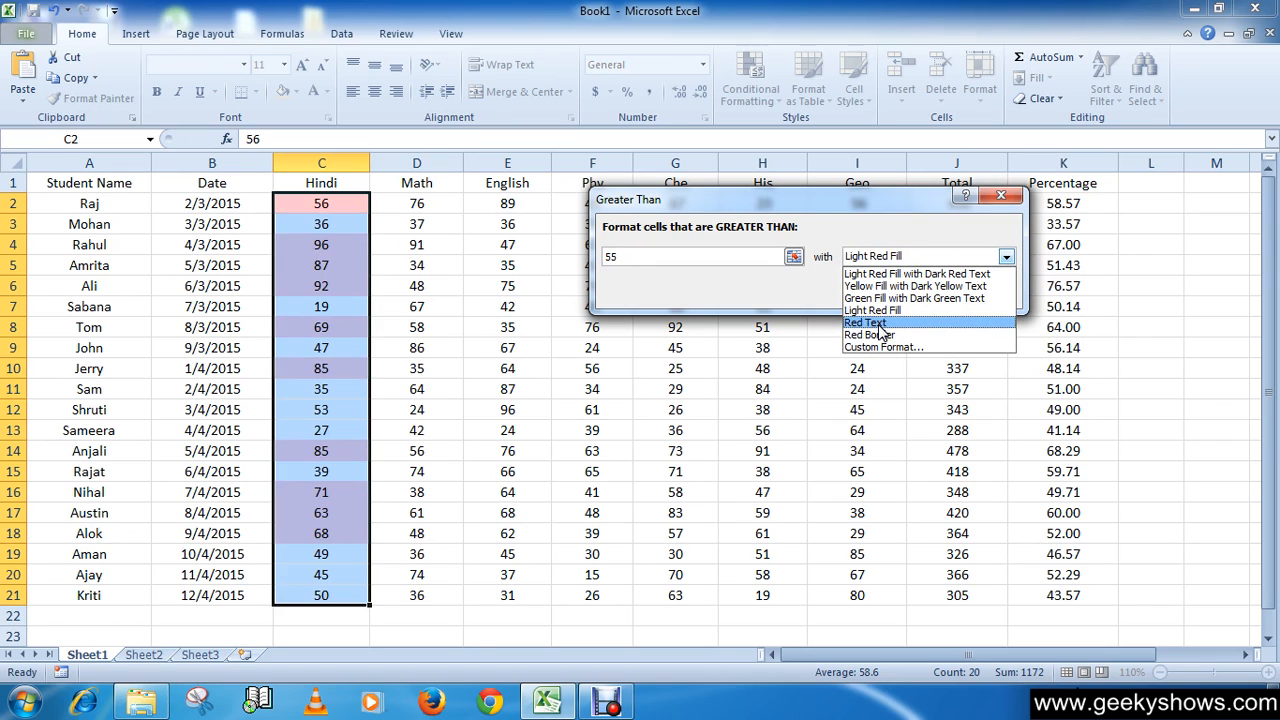
left_click(879, 324)
left_click(905, 257)
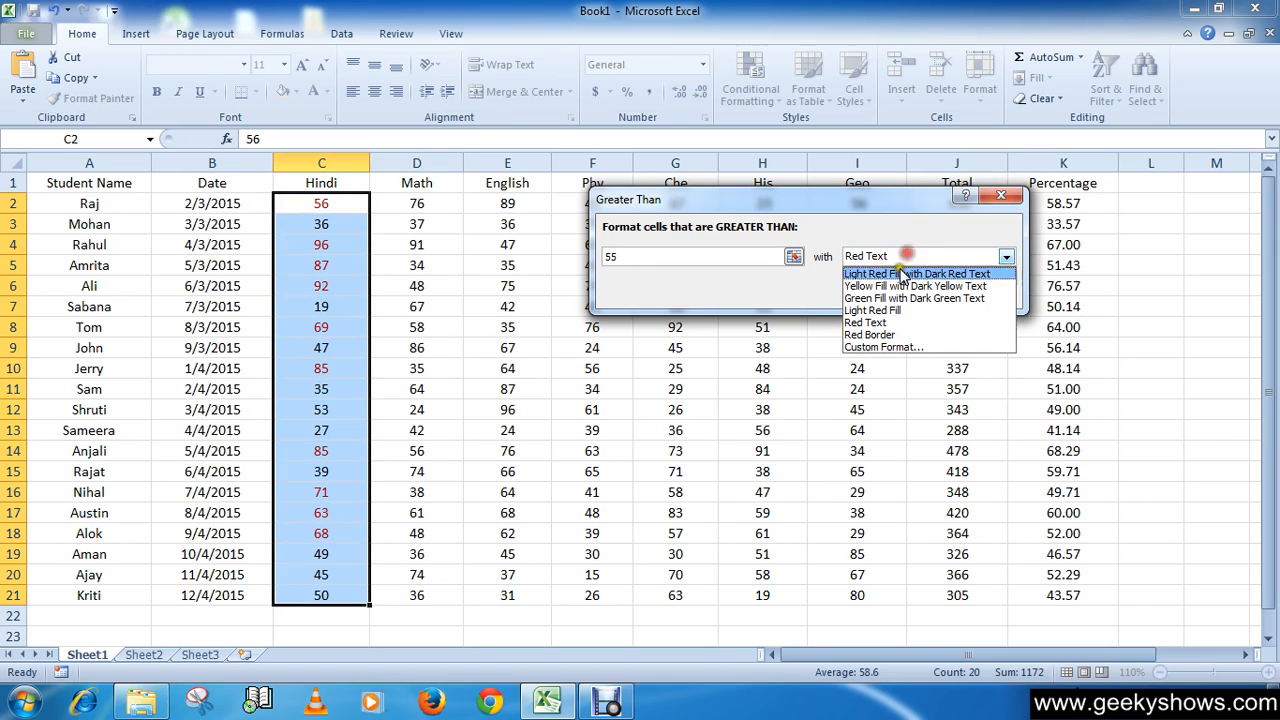
left_click(870, 335)
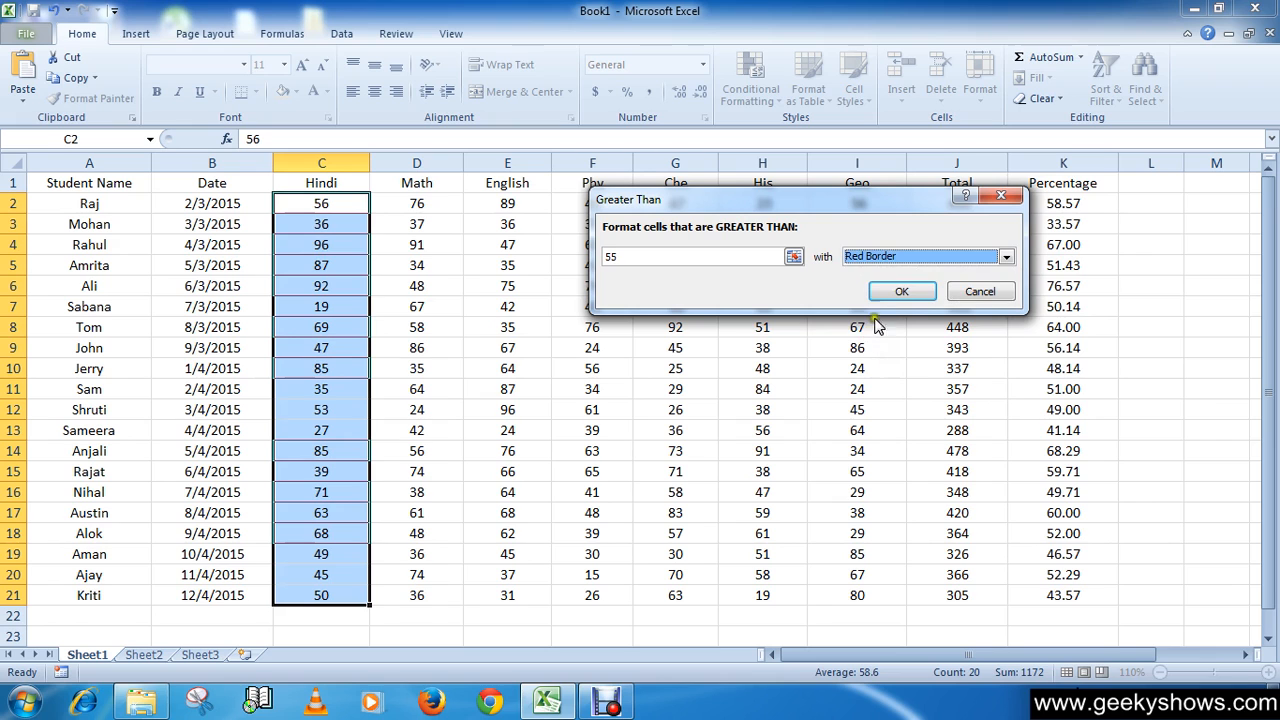
- Switch the rule to a custom format and set its font style to Bold
left_click(890, 256)
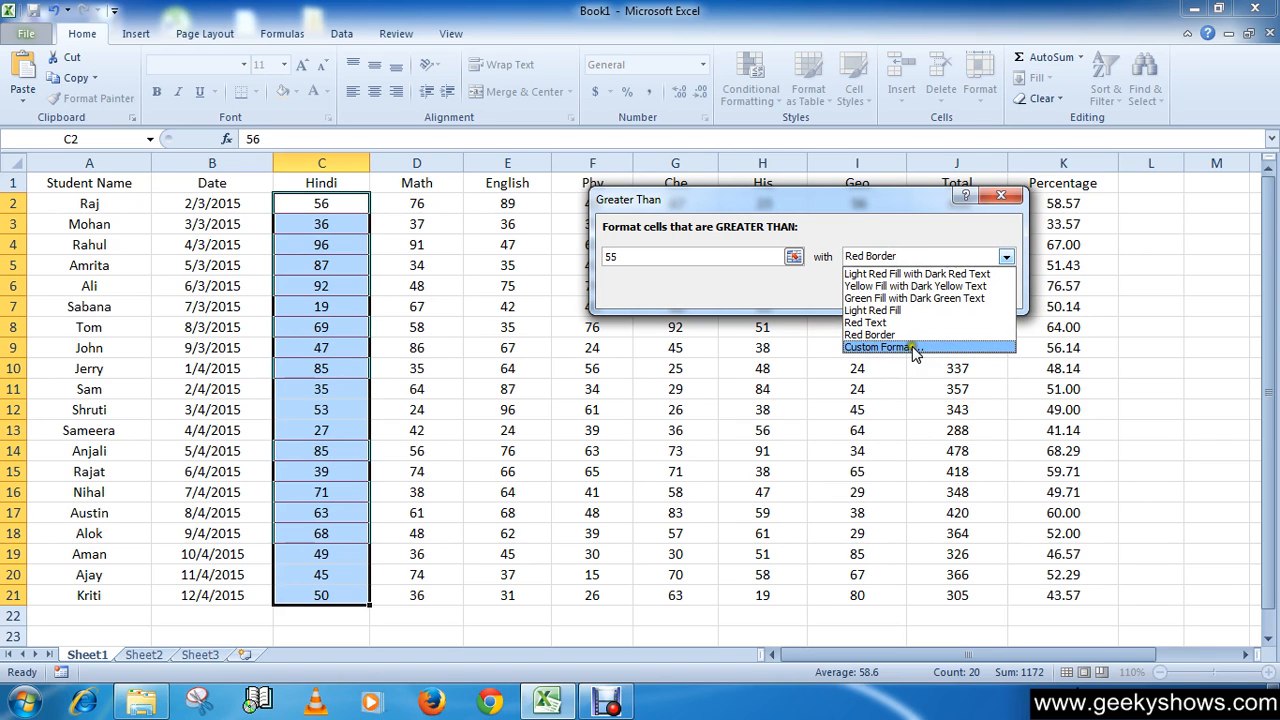
left_click(913, 348)
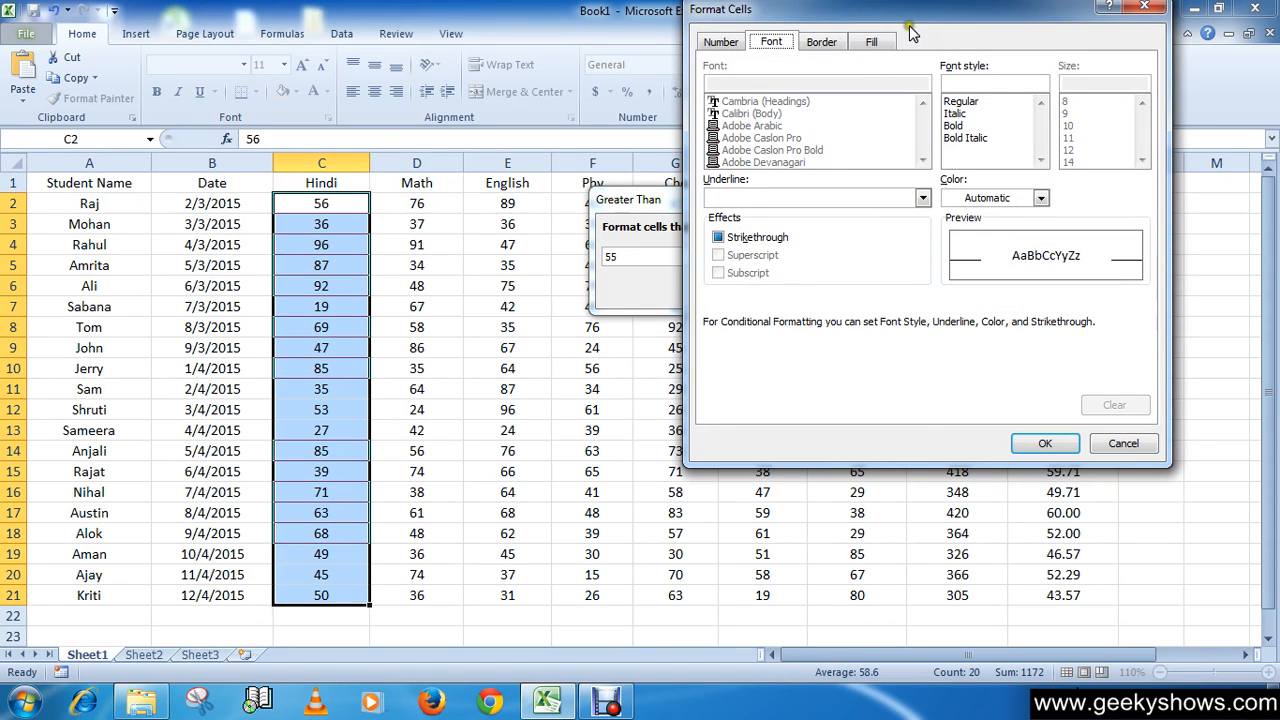
left_click_drag(913, 27, 858, 37)
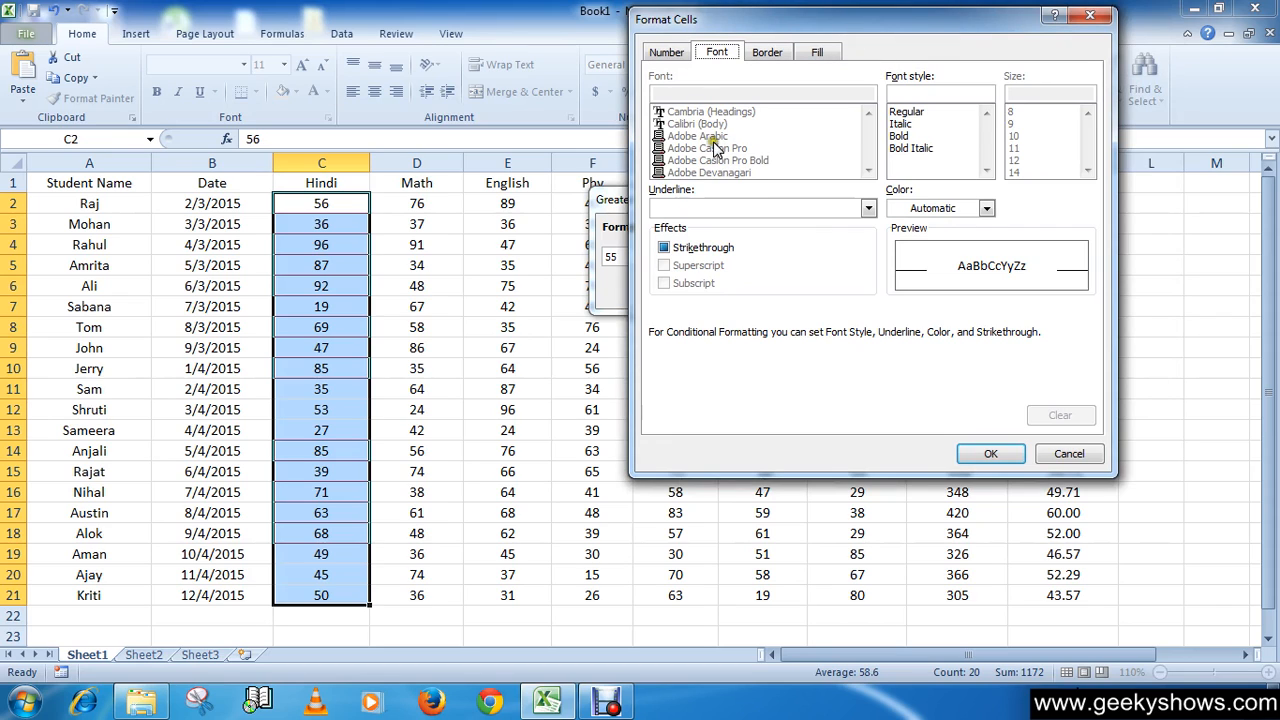
left_click(900, 136)
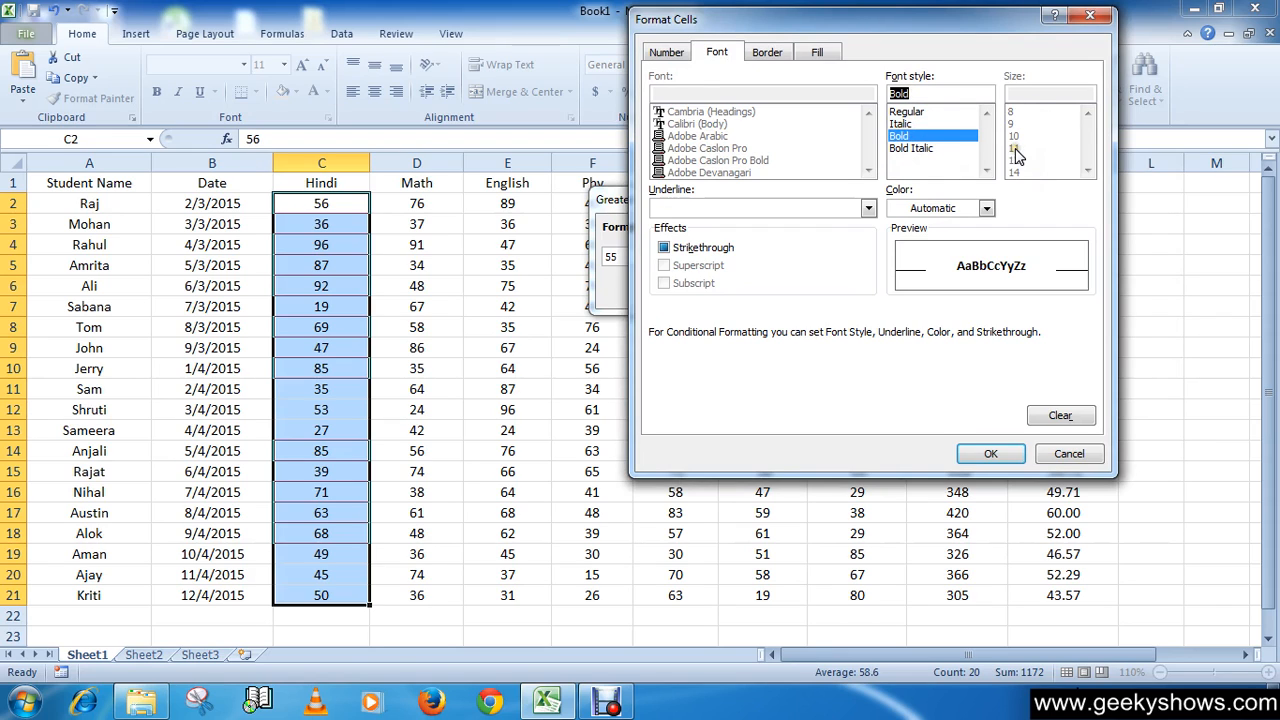
left_click(769, 55)
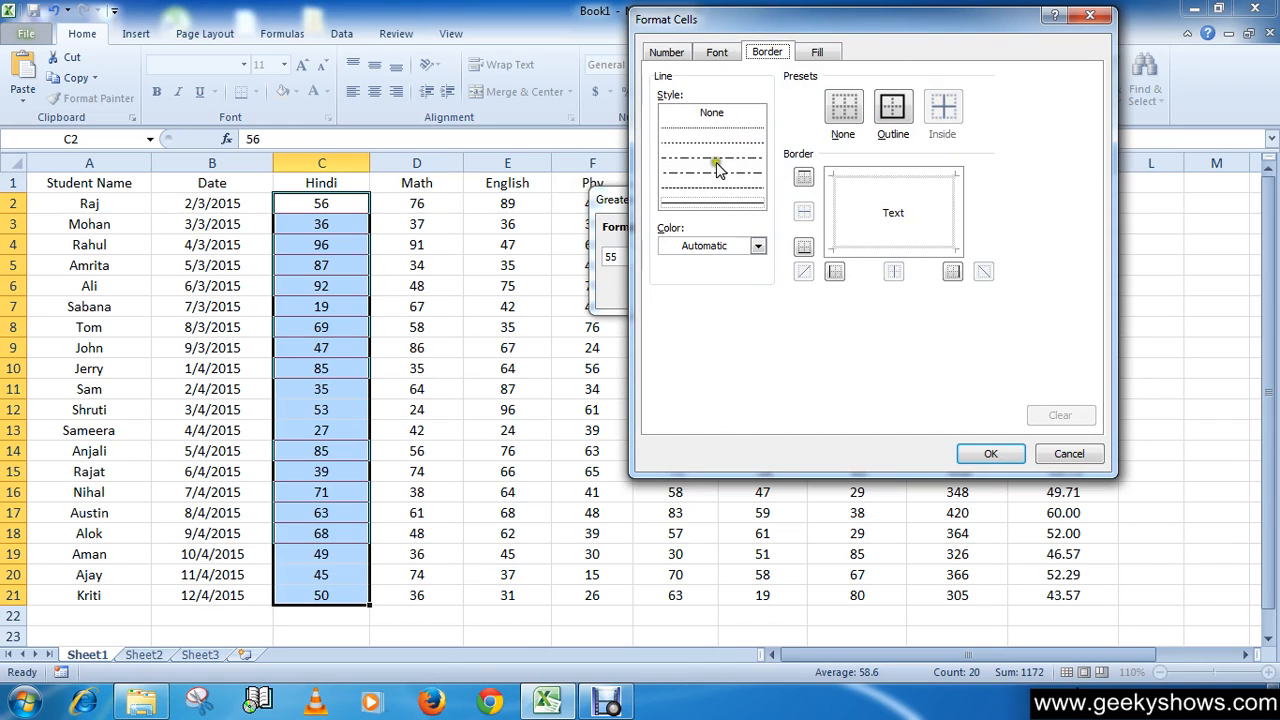
left_click(758, 247)
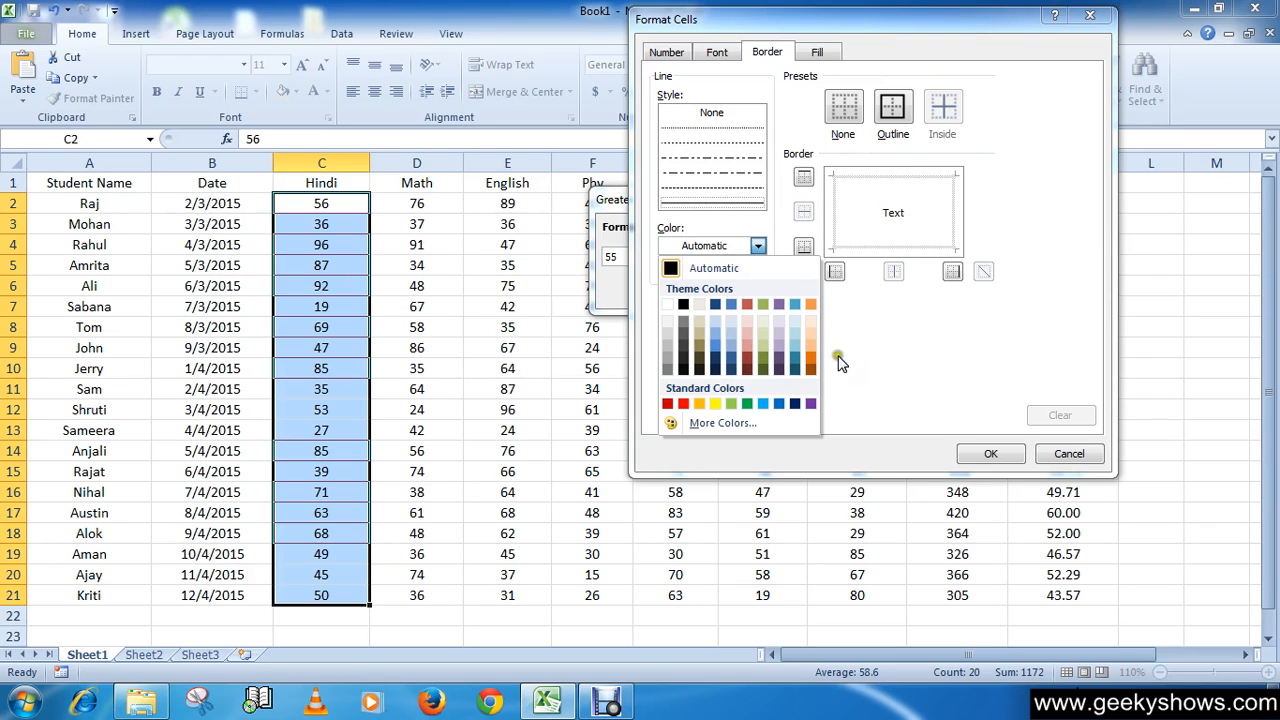
left_click(890, 358)
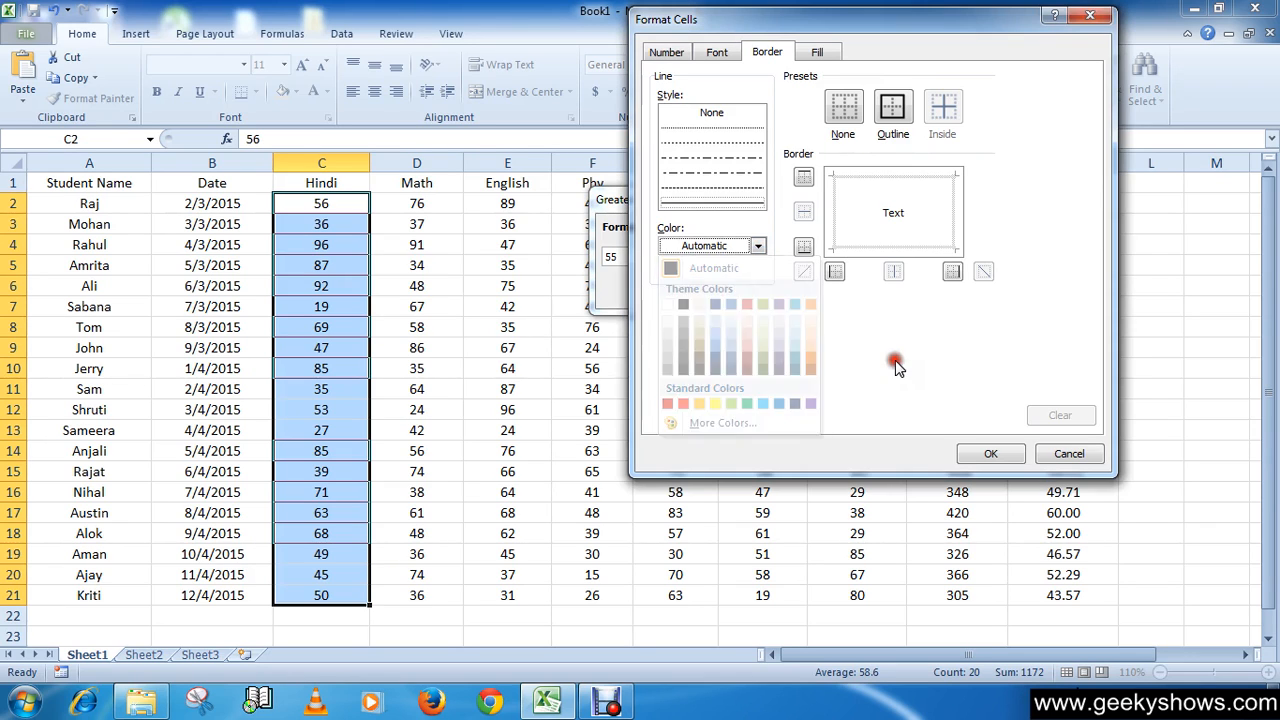
- Set the custom format's fill to a horizontal two-color gradient from light red to dark red
left_click(818, 53)
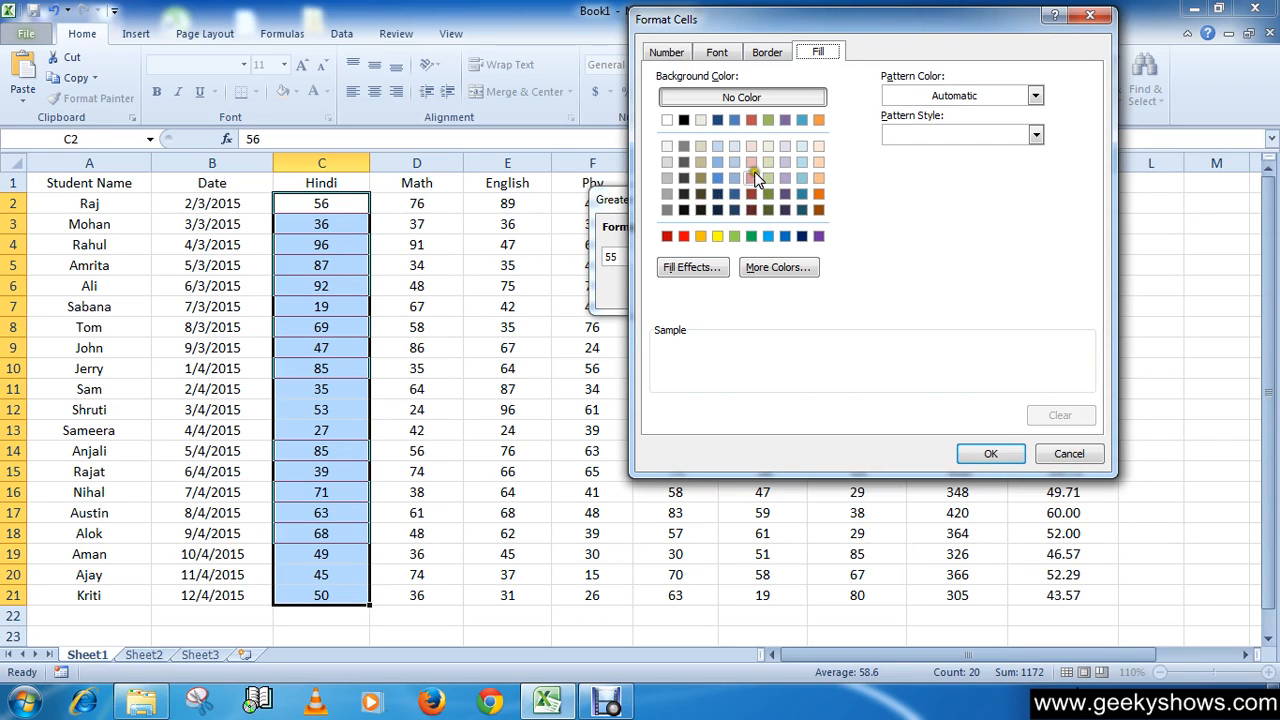
left_click(667, 236)
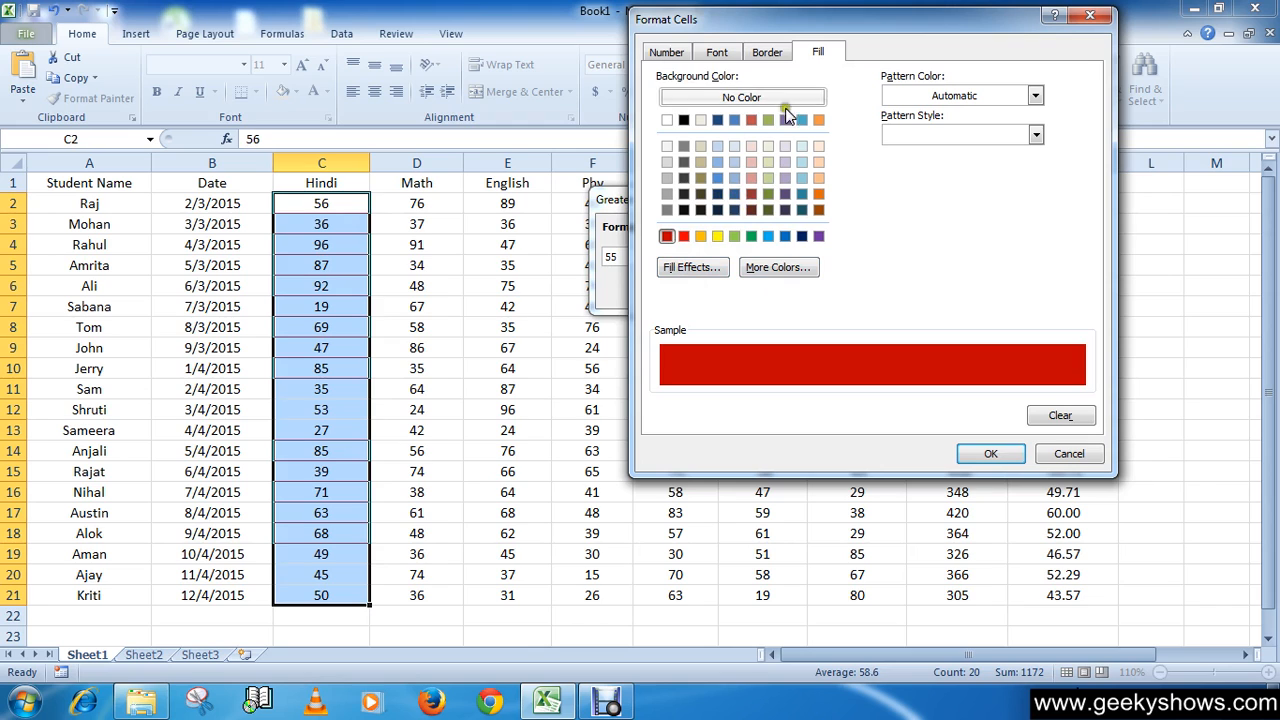
left_click(694, 270)
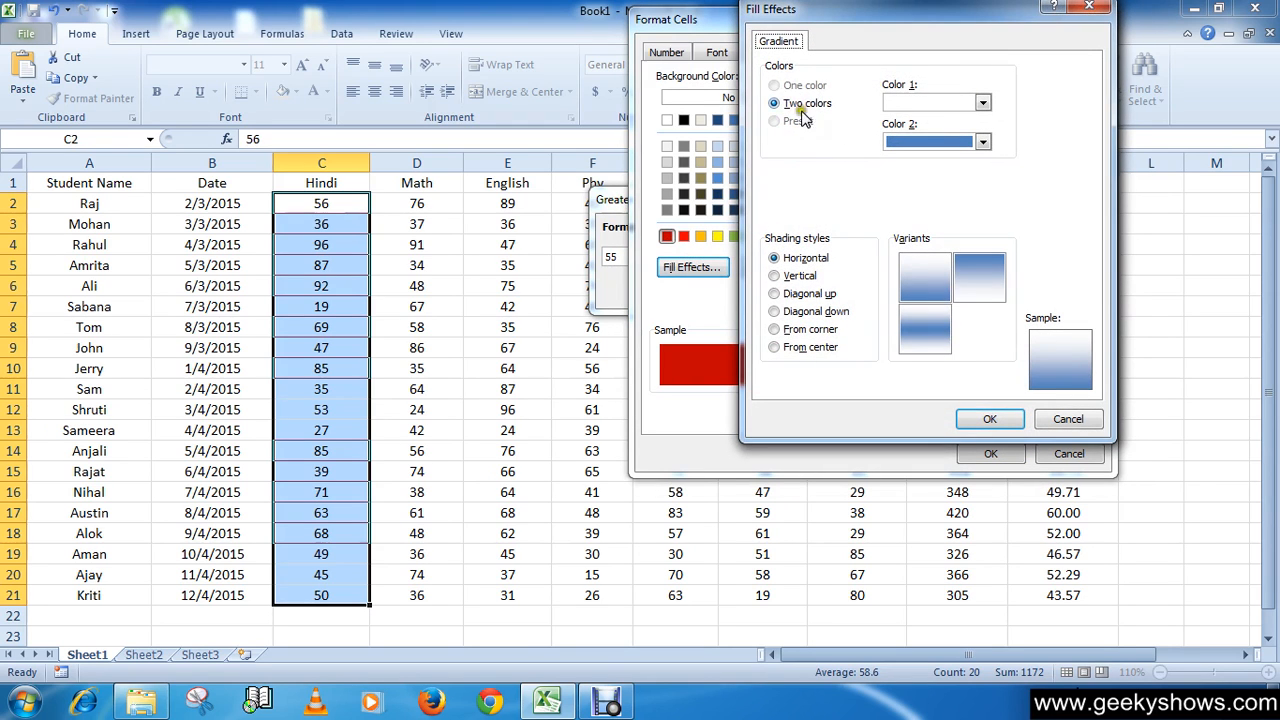
left_click(982, 142)
left_click(890, 277)
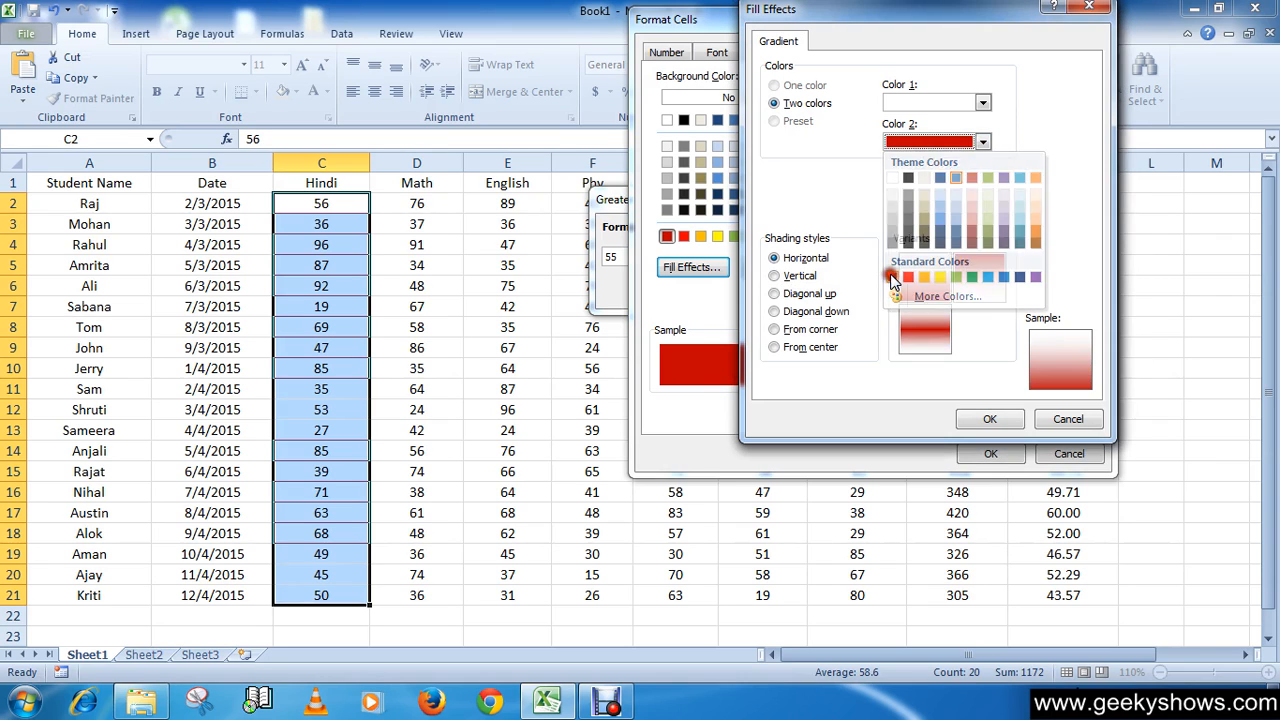
left_click(966, 104)
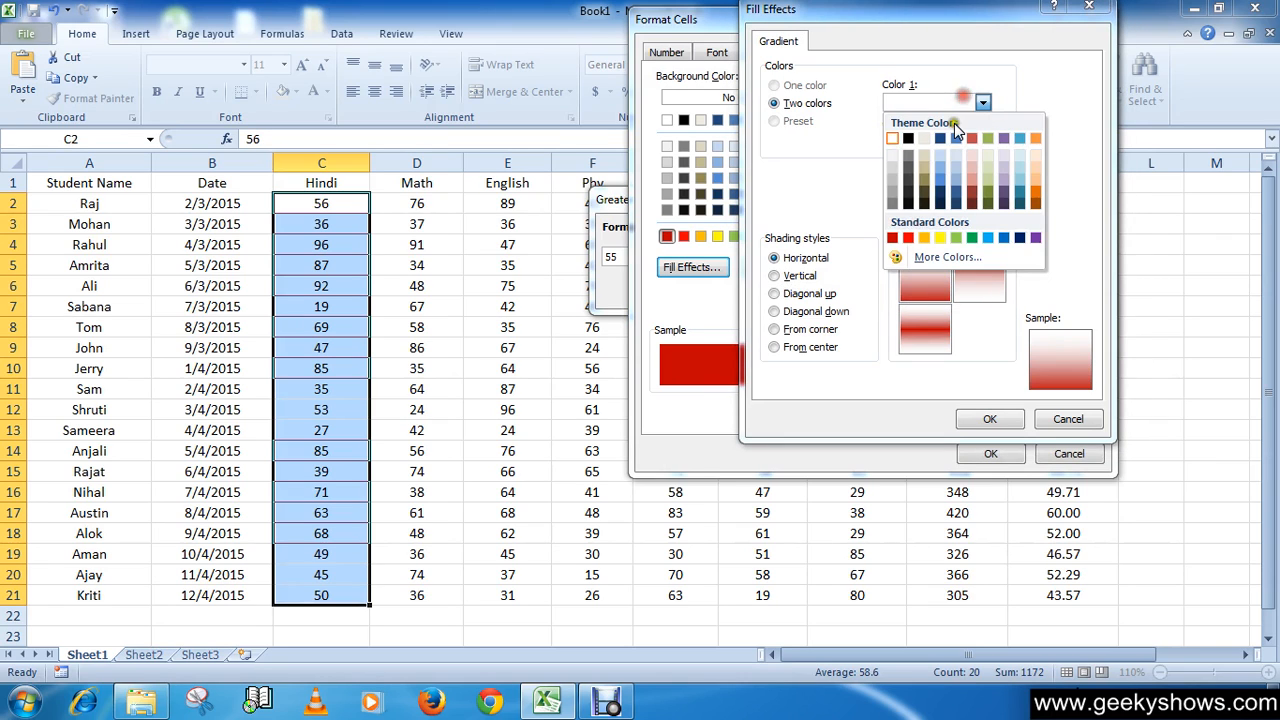
left_click(972, 184)
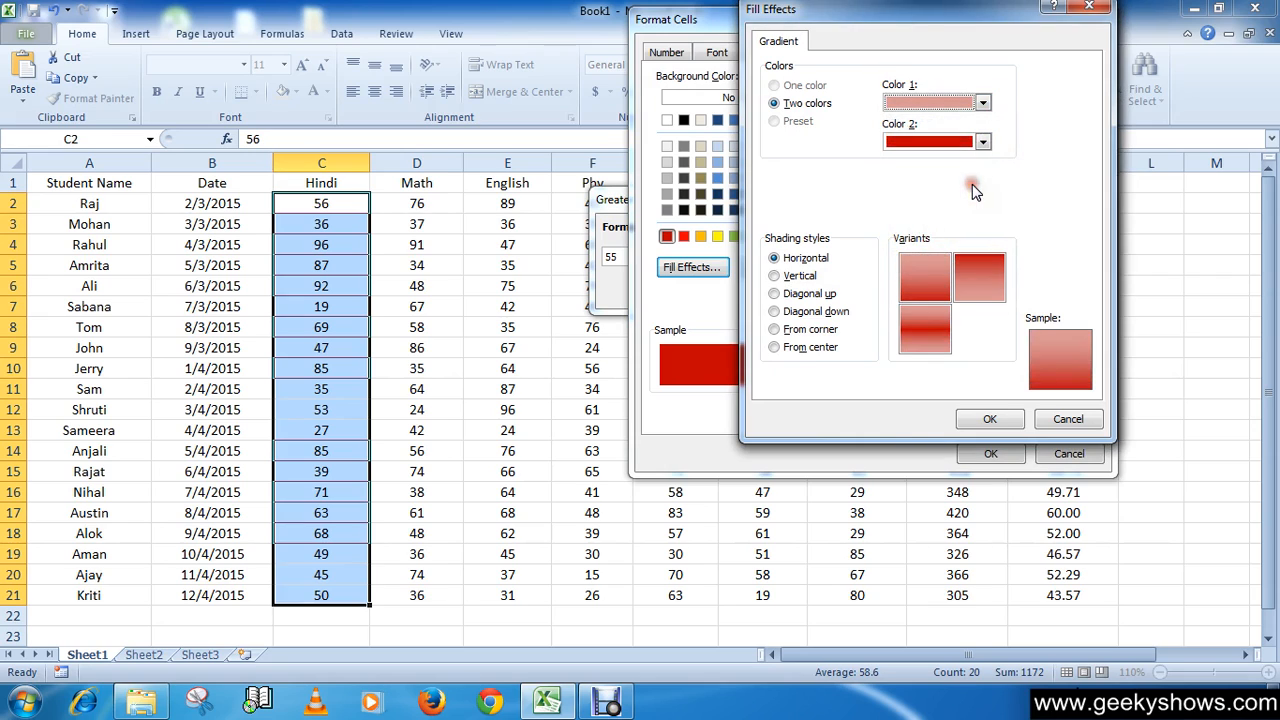
left_click(988, 420)
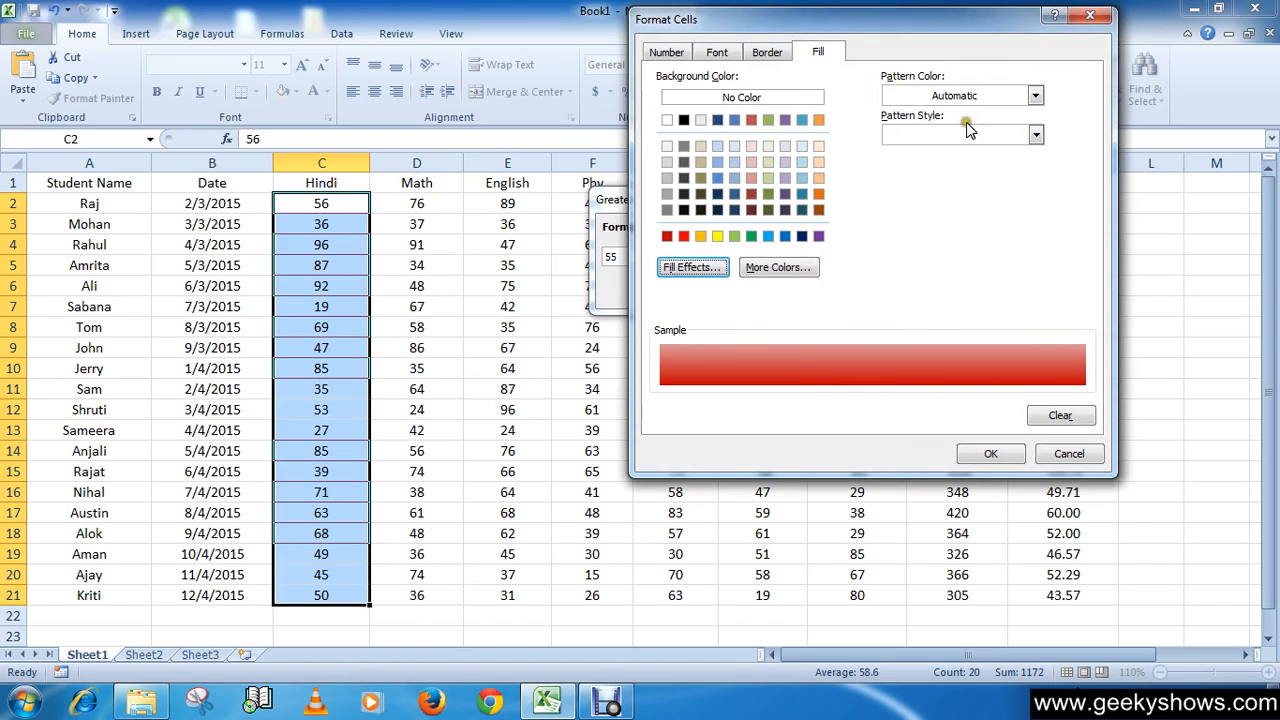
left_click(1035, 134)
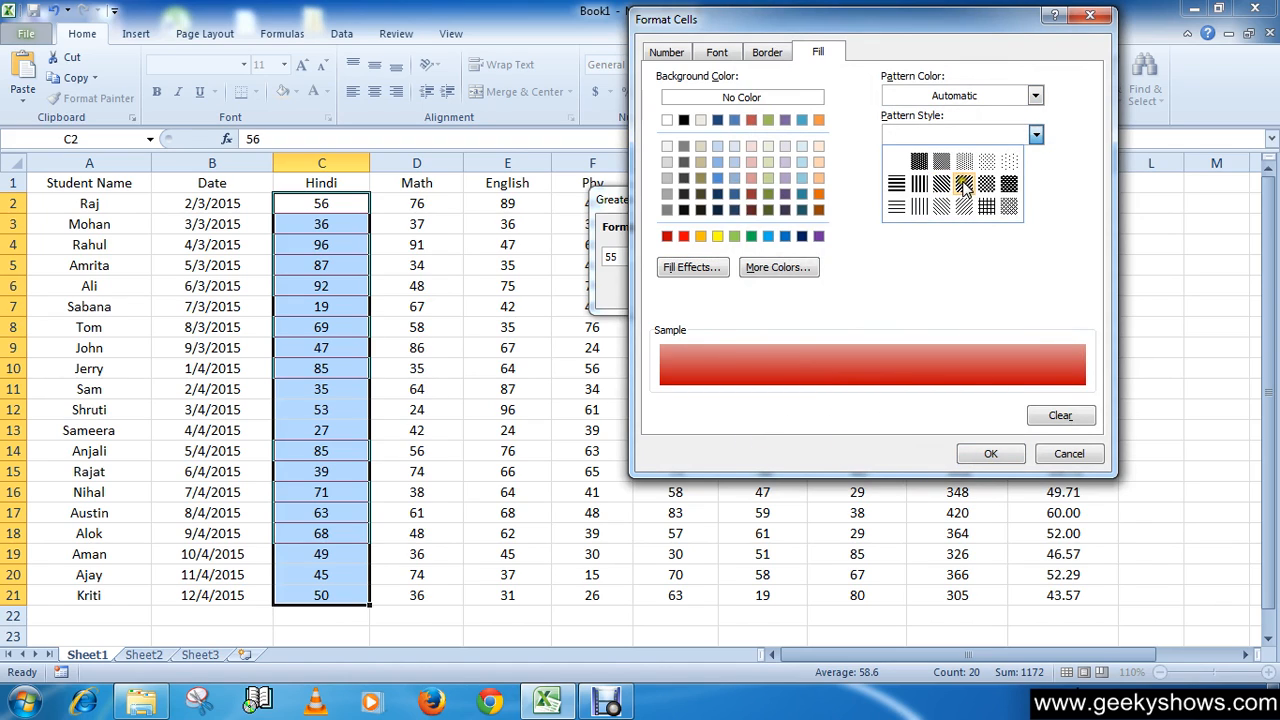
left_click(1066, 177)
left_click(1024, 90)
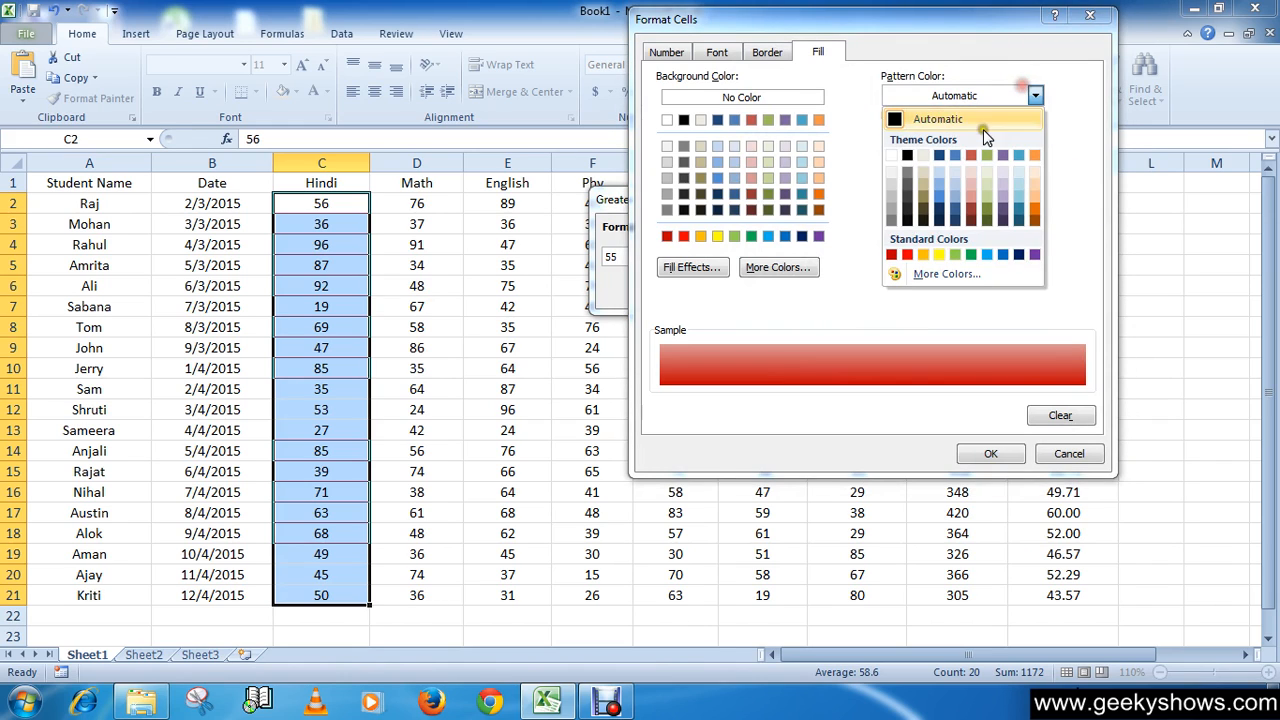
left_click(1060, 150)
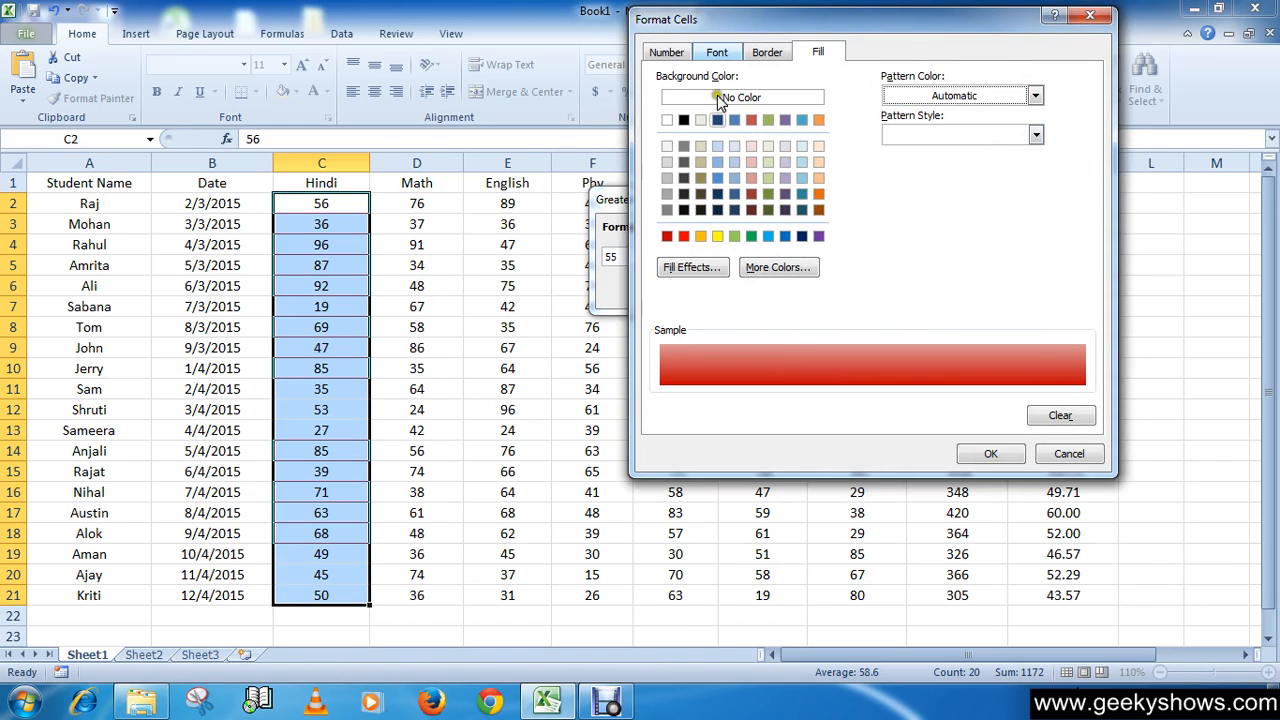
left_click(816, 52)
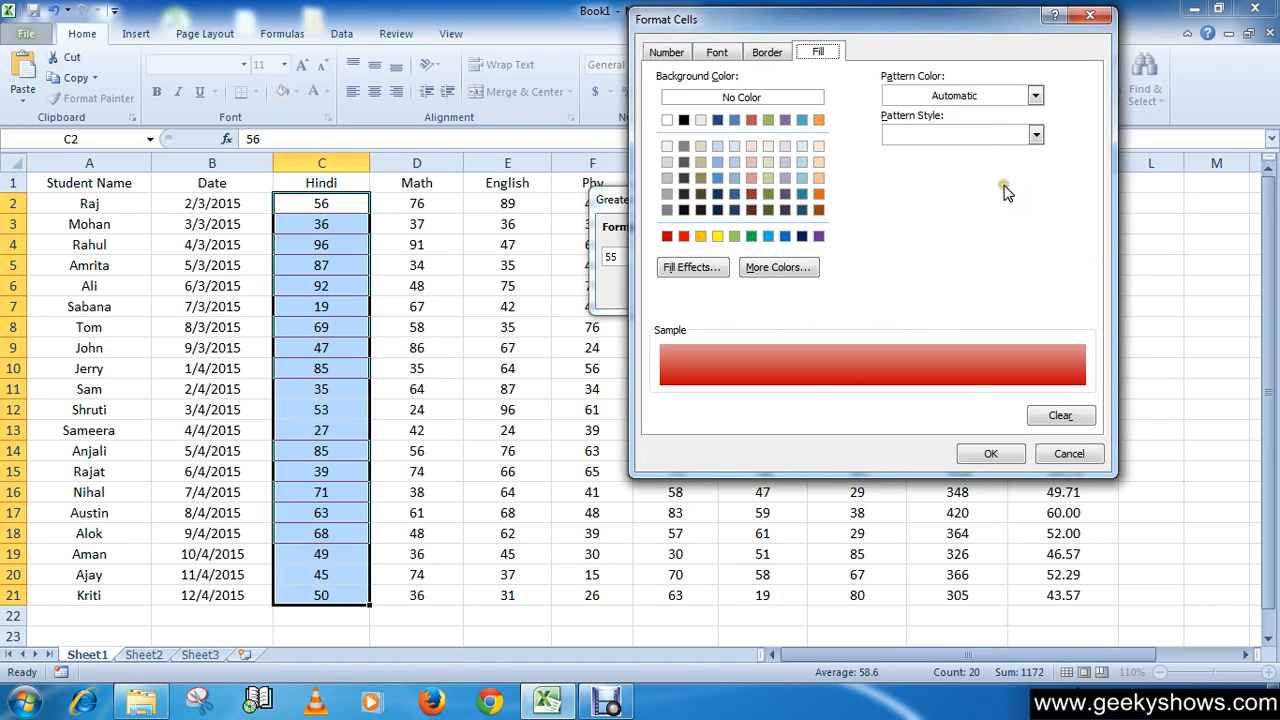
- Confirm the custom format and apply the Greater Than rule to the Hindi marks
left_click(987, 456)
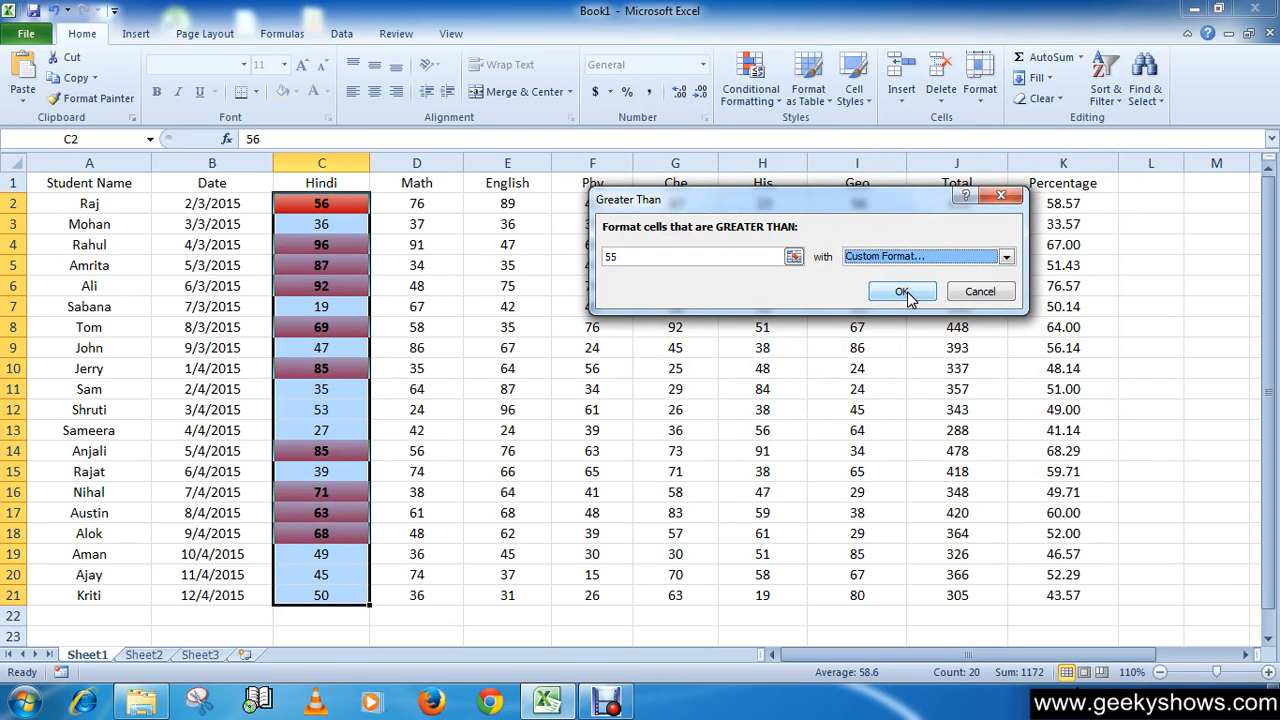
left_click(905, 293)
left_click(545, 306)
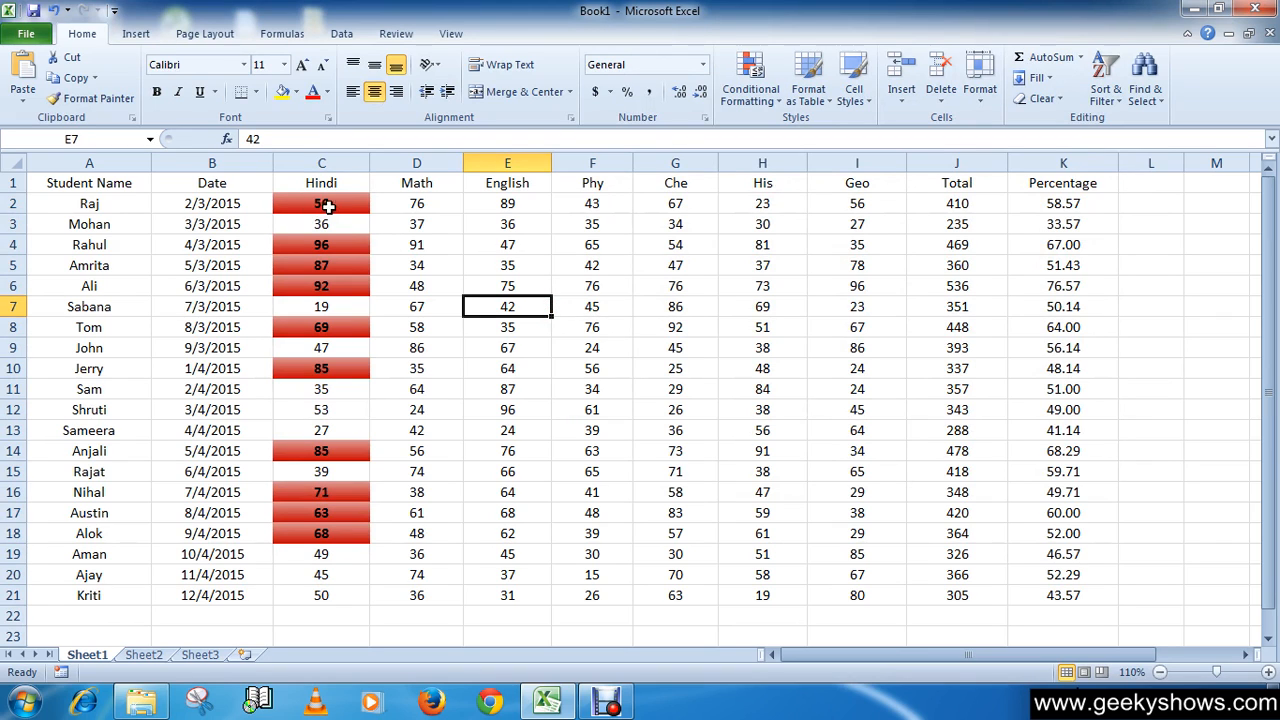
left_click(771, 106)
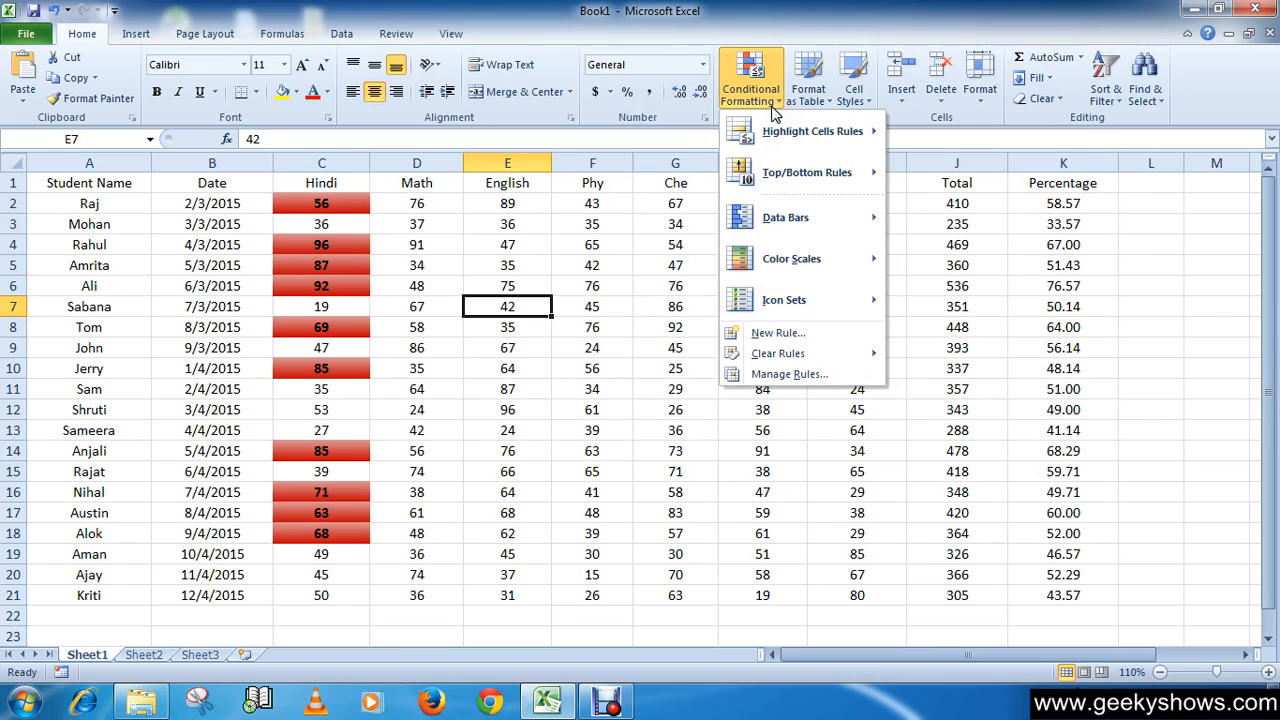
mouse_move(773, 143)
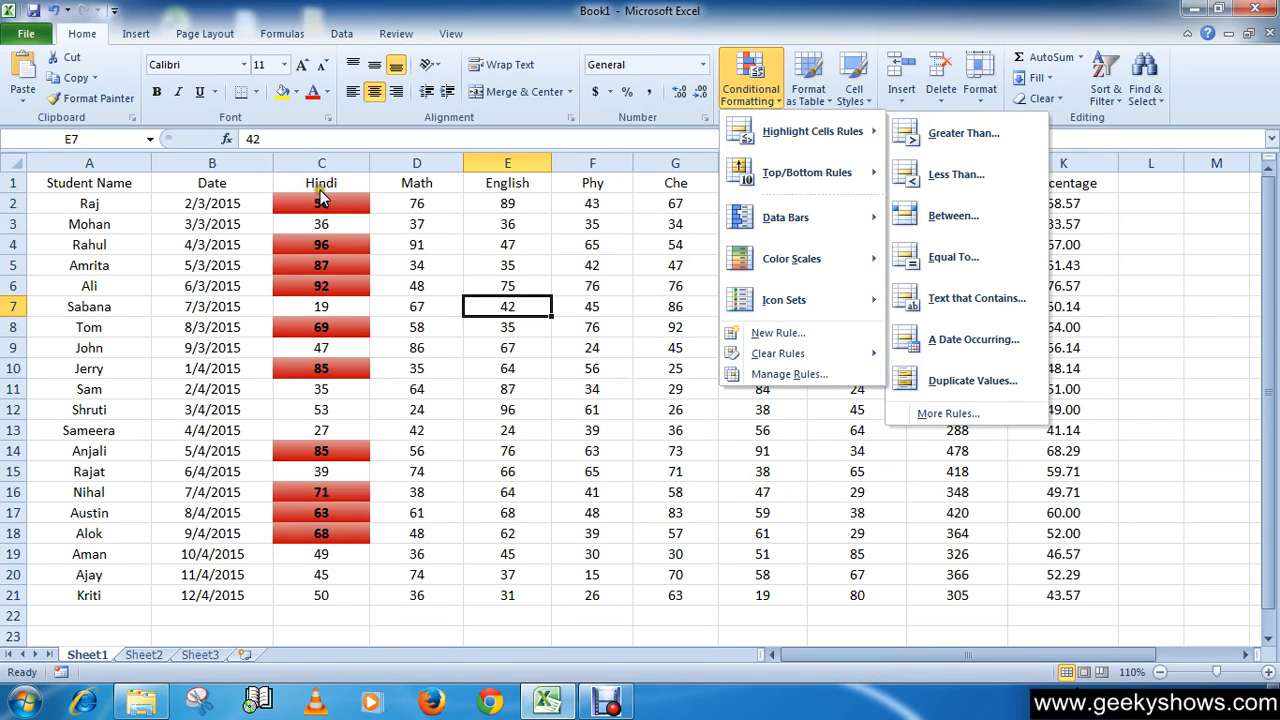
key("Escape")
key("Escape")
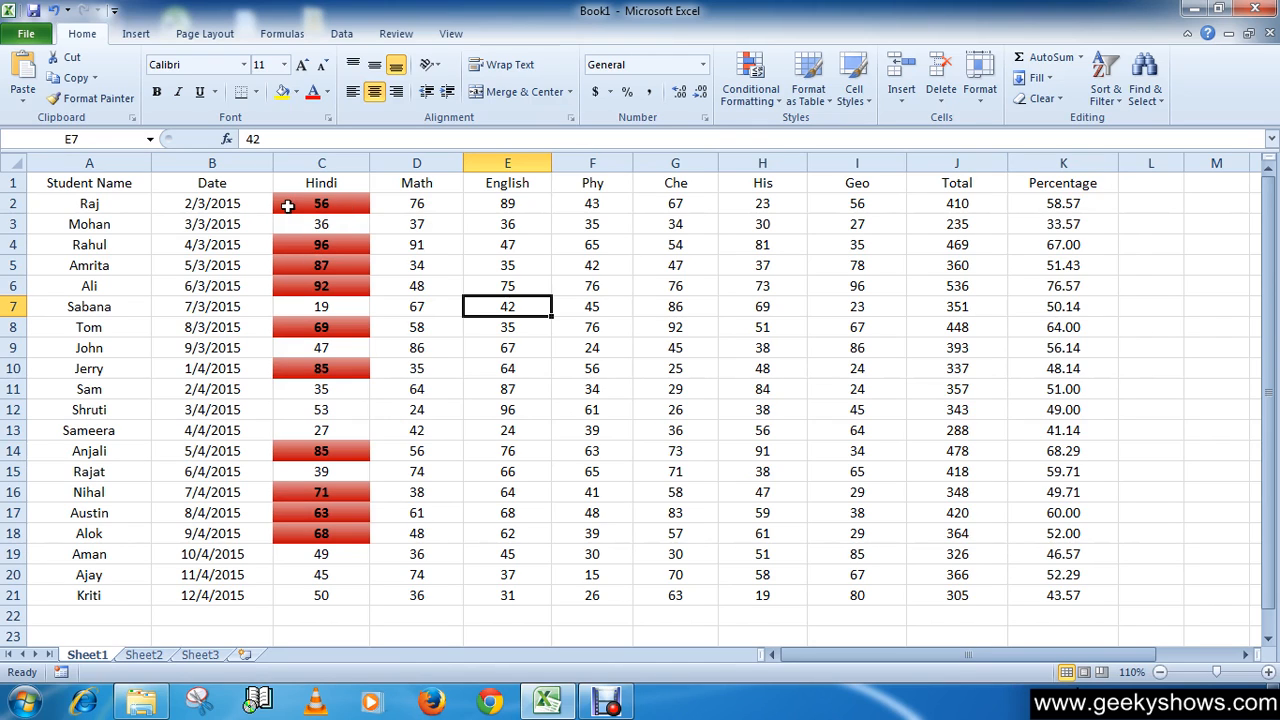
left_click(752, 98)
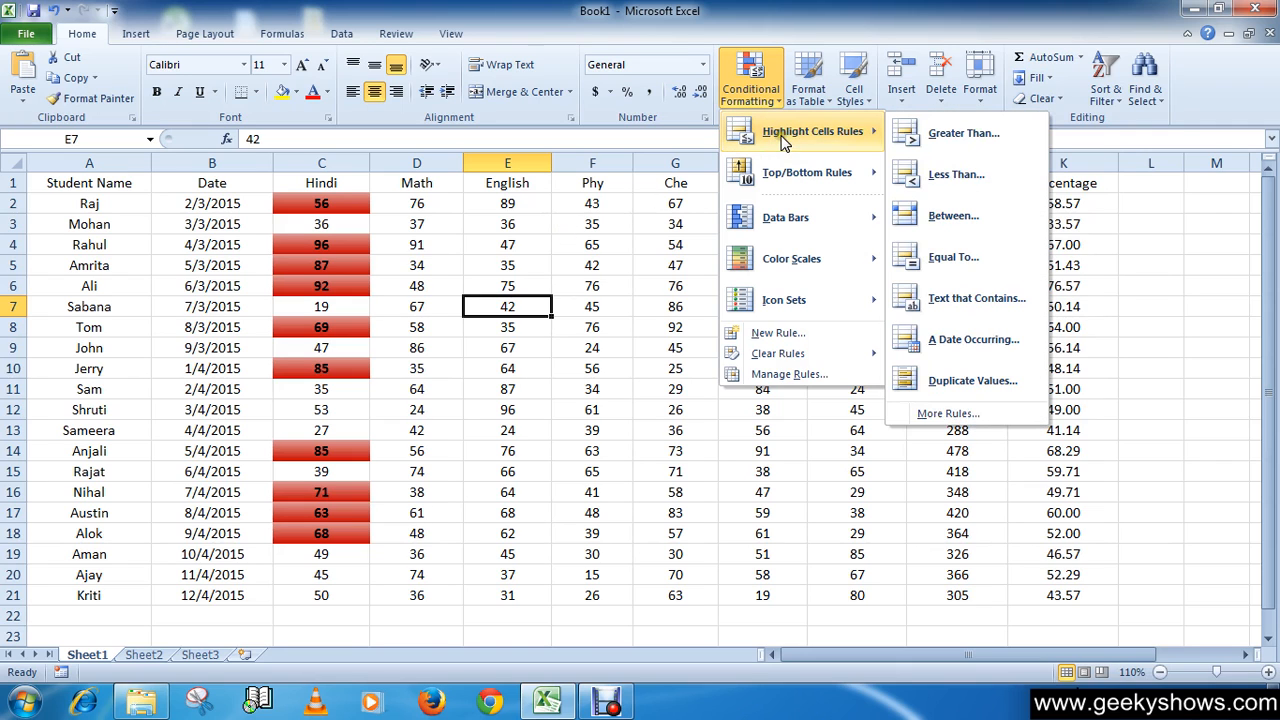
left_click(852, 6)
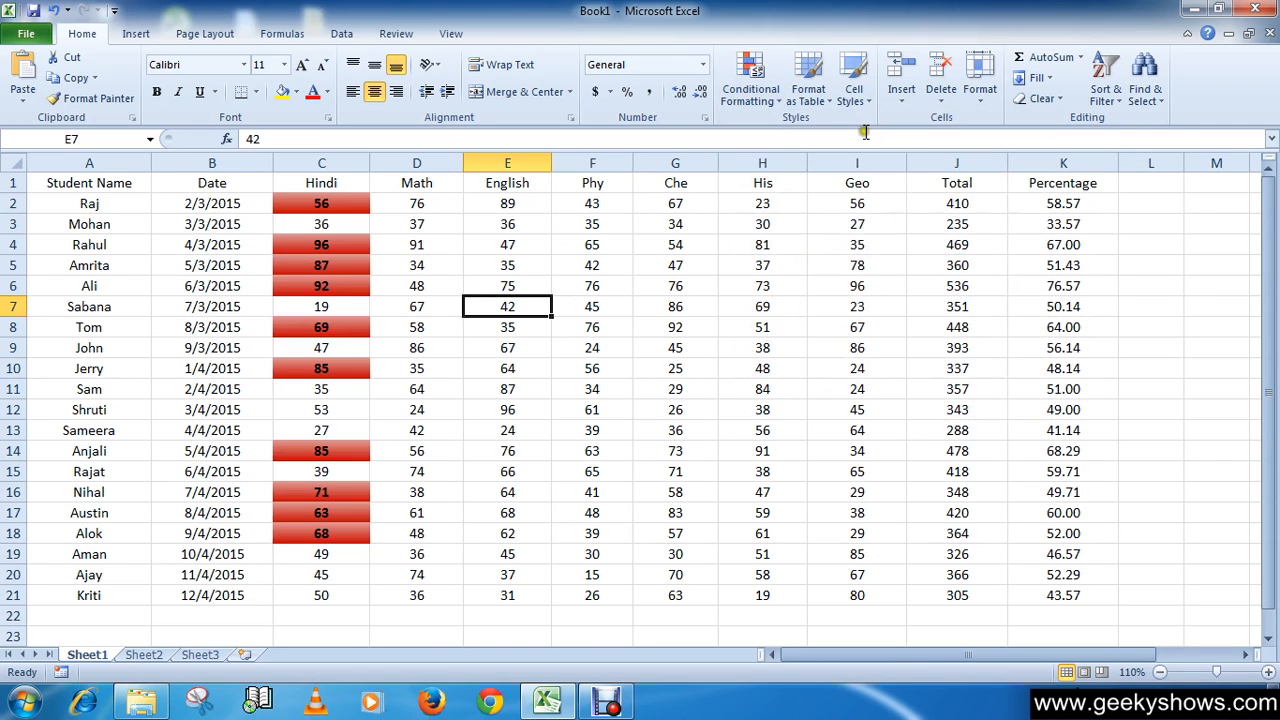
- Check individual Hindi marks in column C to compare the highlighted and unhighlighted cells against the threshold of 55
left_click(341, 205)
left_click(329, 246)
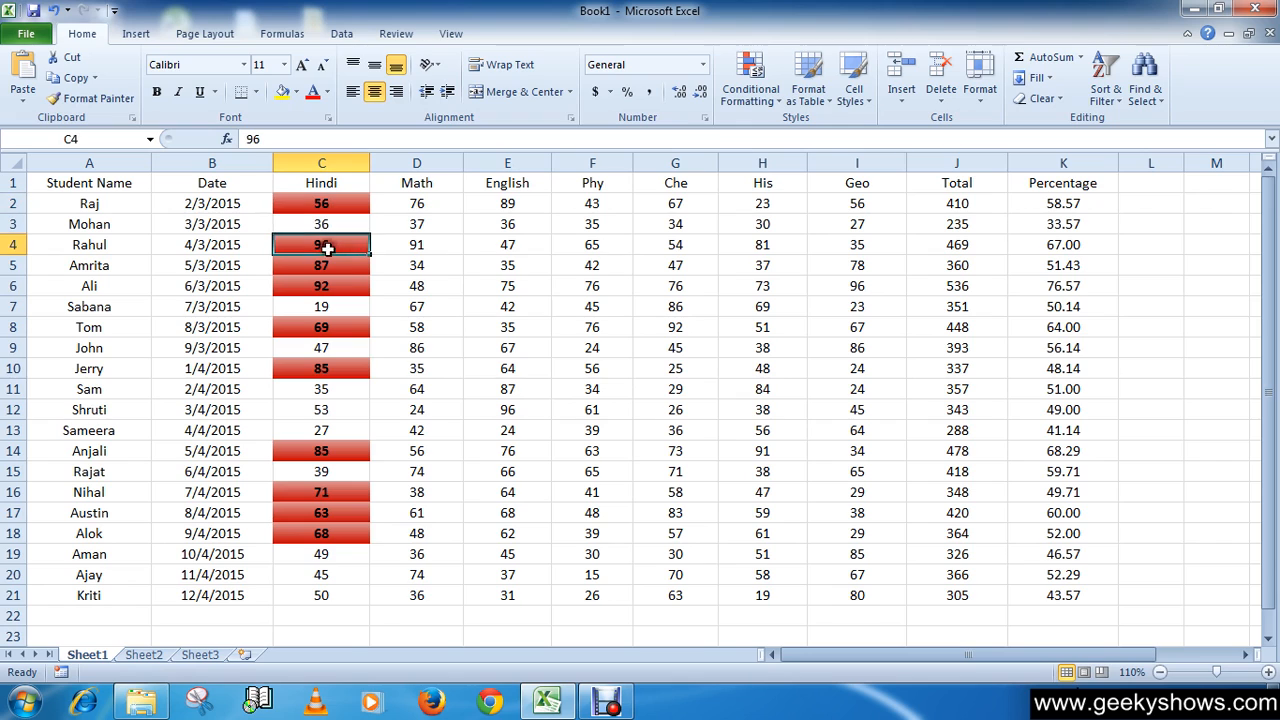
left_click(323, 268)
left_click(319, 288)
left_click(321, 329)
left_click(319, 369)
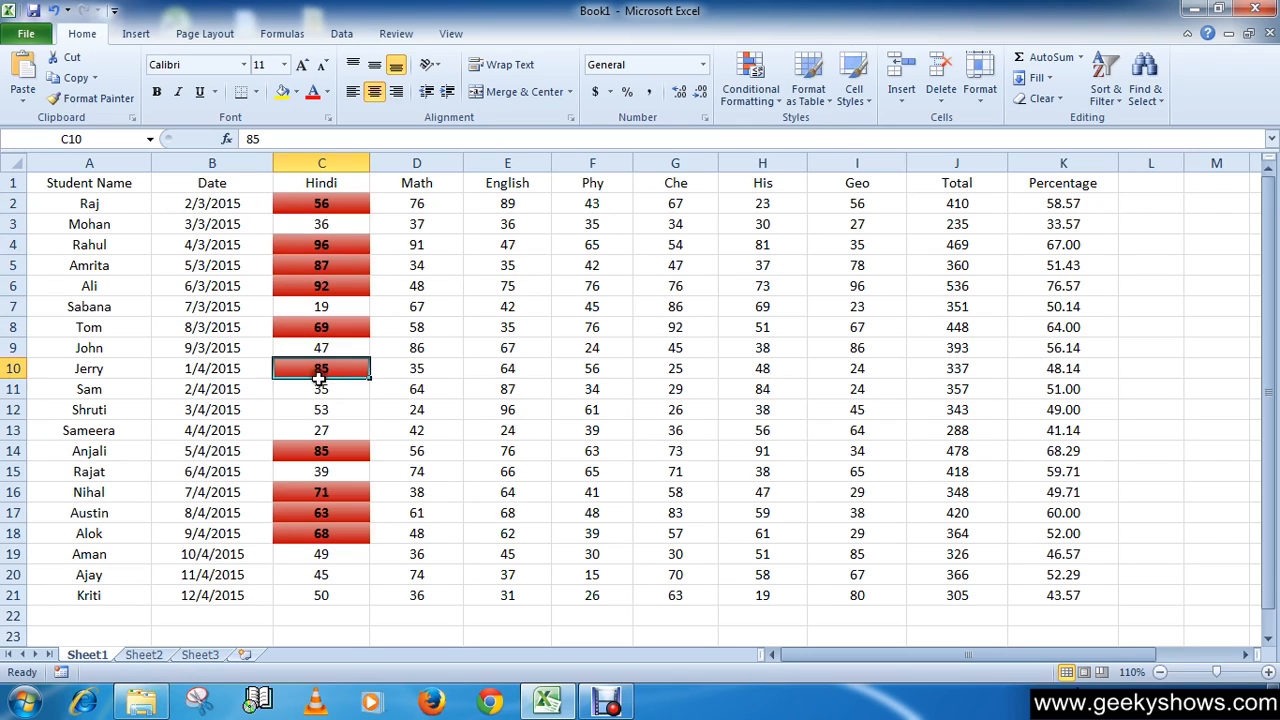
left_click(317, 467)
left_click(321, 509)
left_click(322, 552)
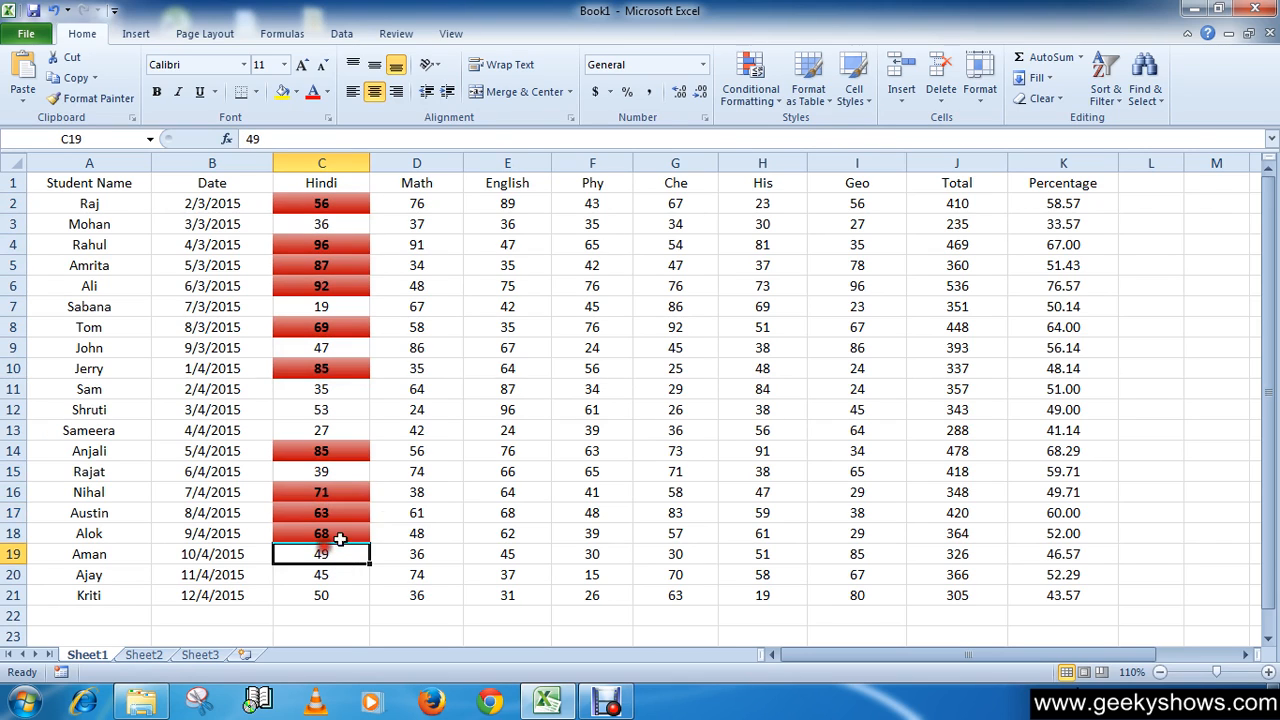
left_click(321, 410)
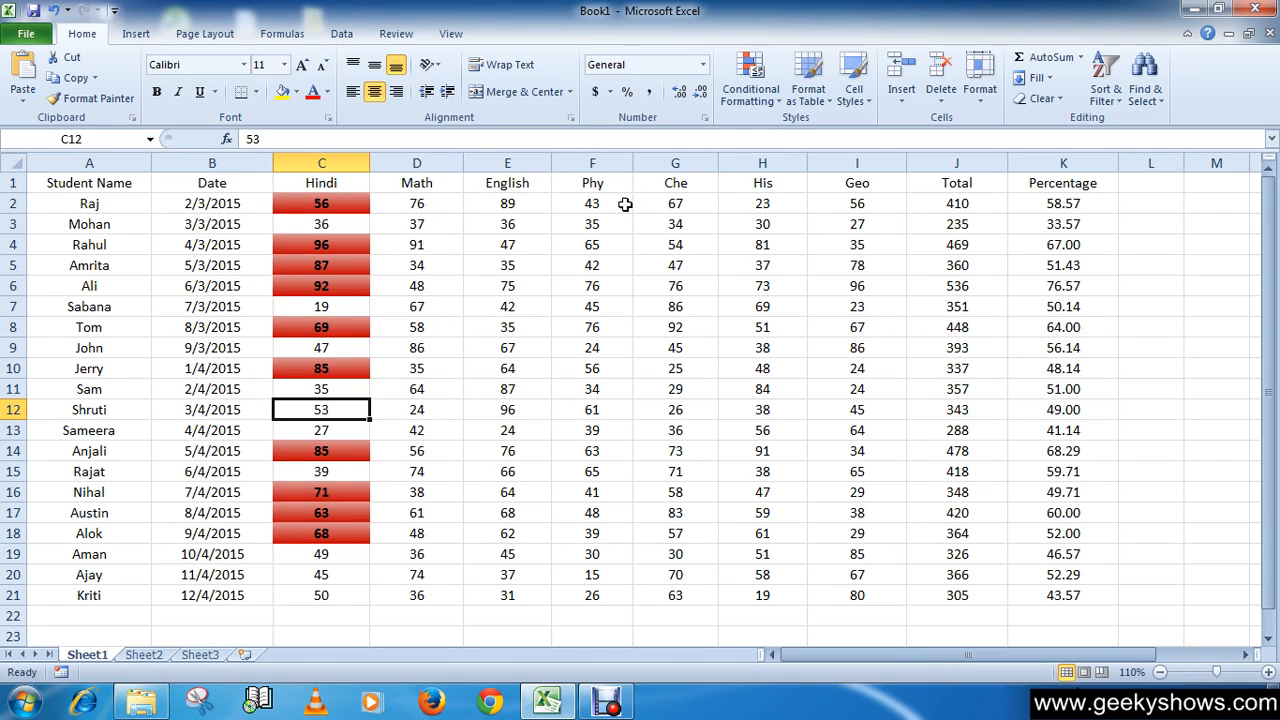
- Start a Less Than conditional formatting rule on the Hindi marks in C2:C21 with a threshold of 54
left_click(765, 104)
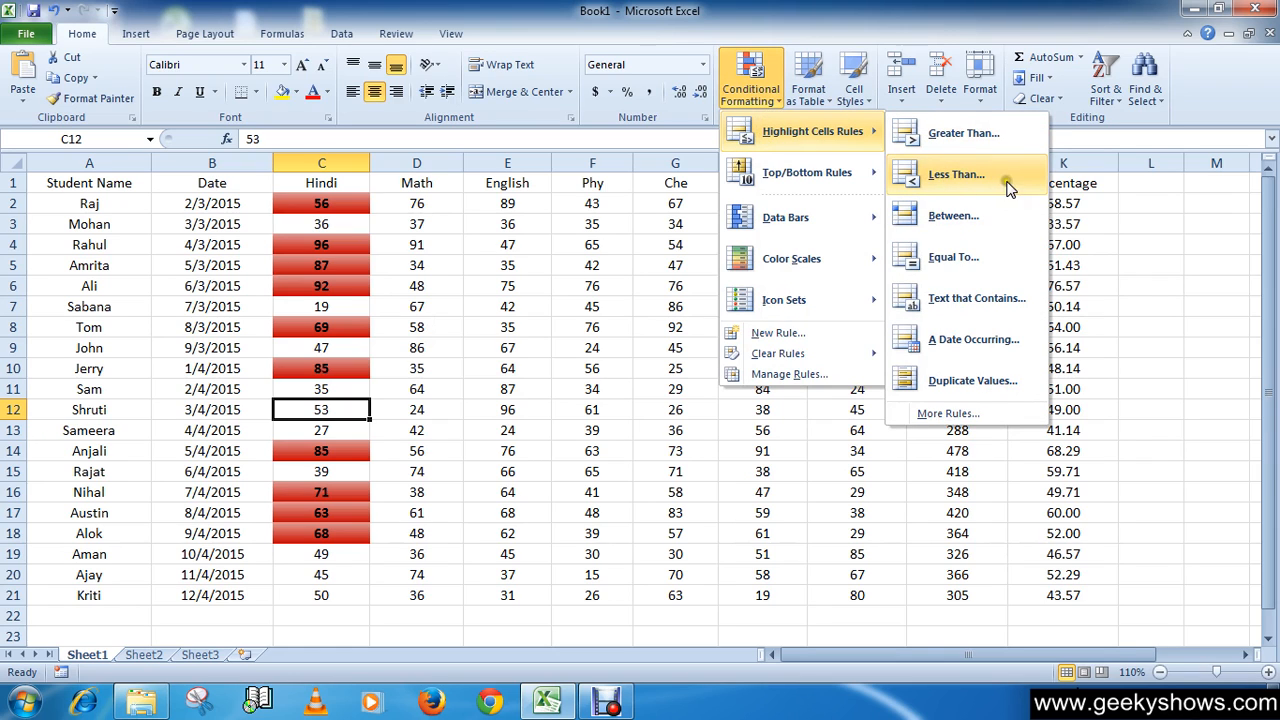
left_click(481, 251)
left_click_drag(330, 207, 337, 592)
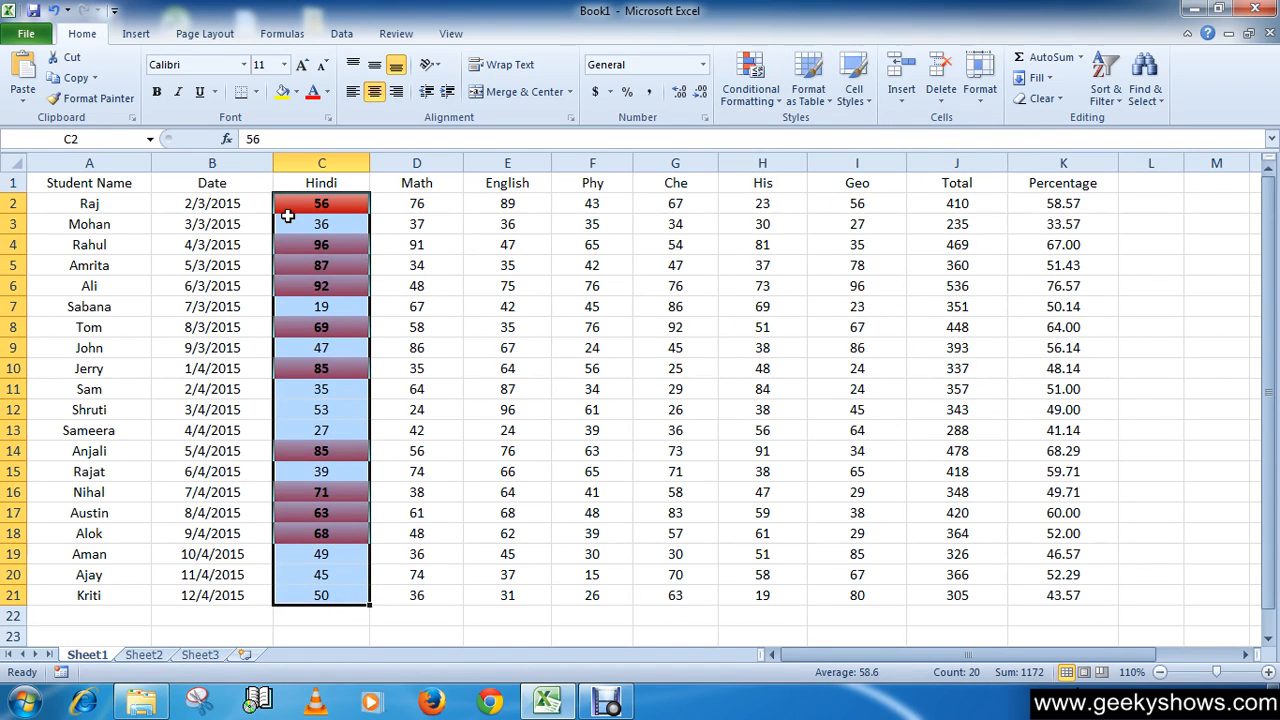
left_click(781, 106)
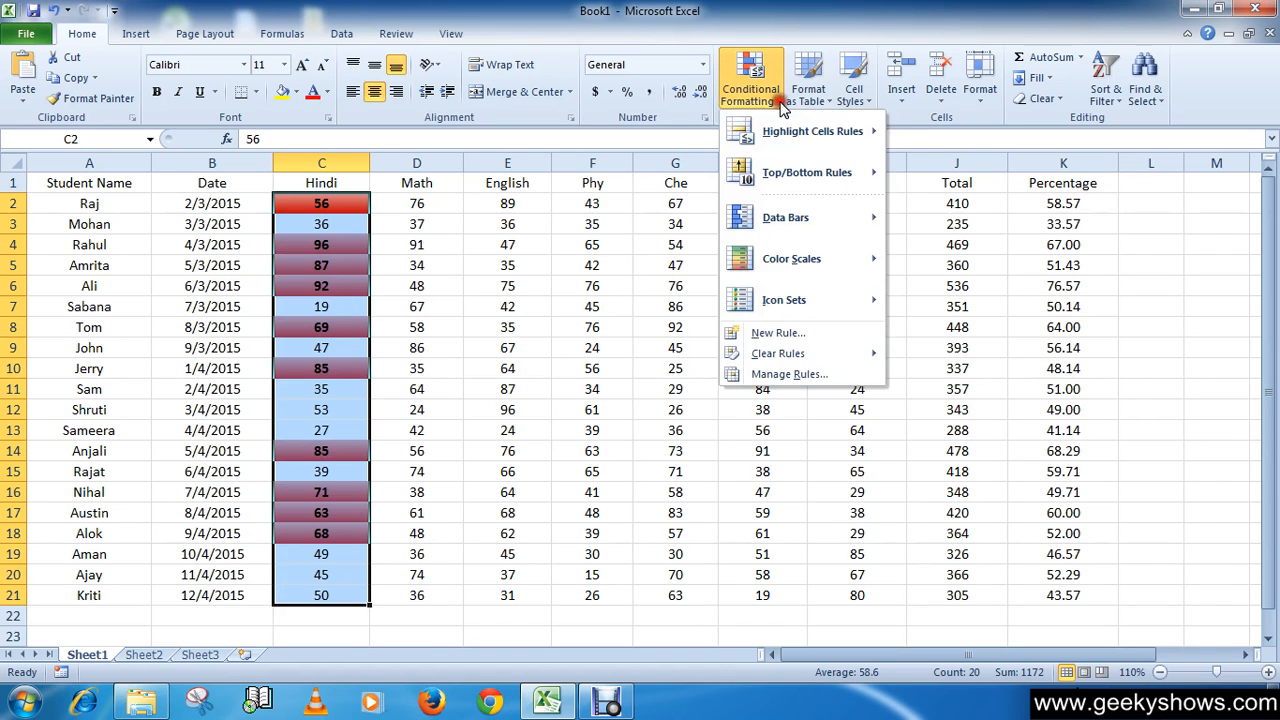
mouse_move(776, 132)
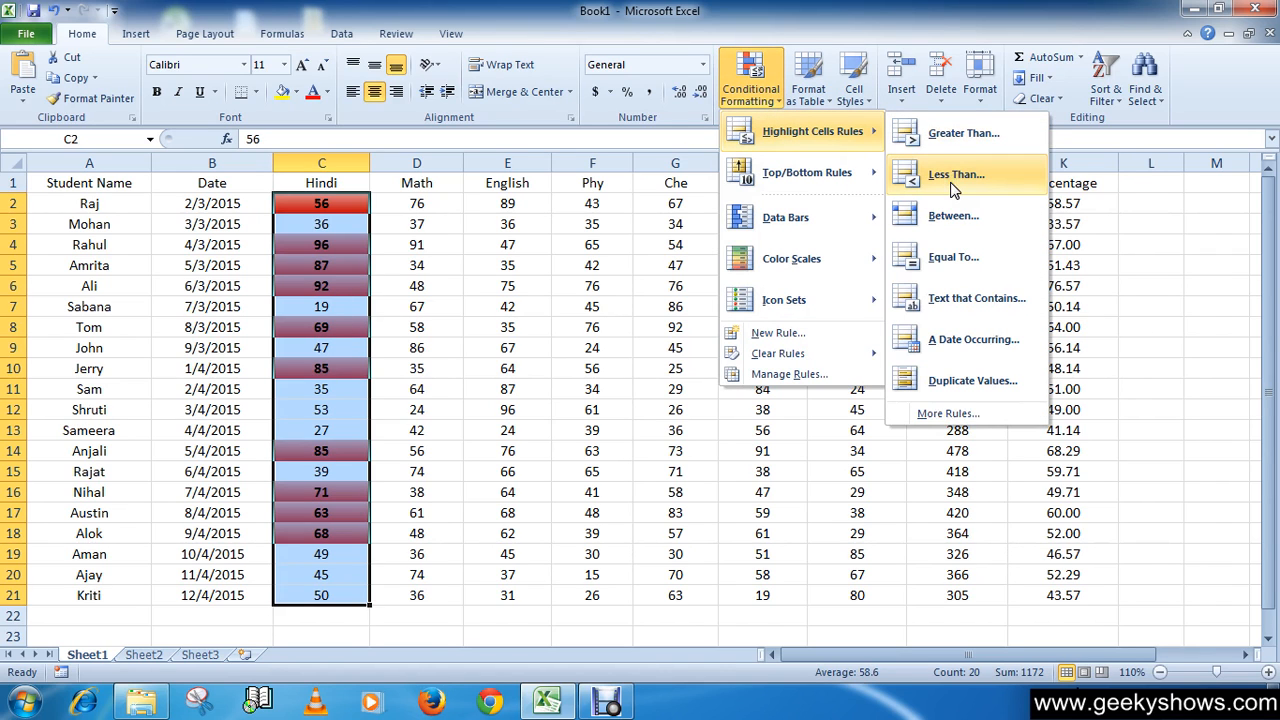
left_click(953, 186)
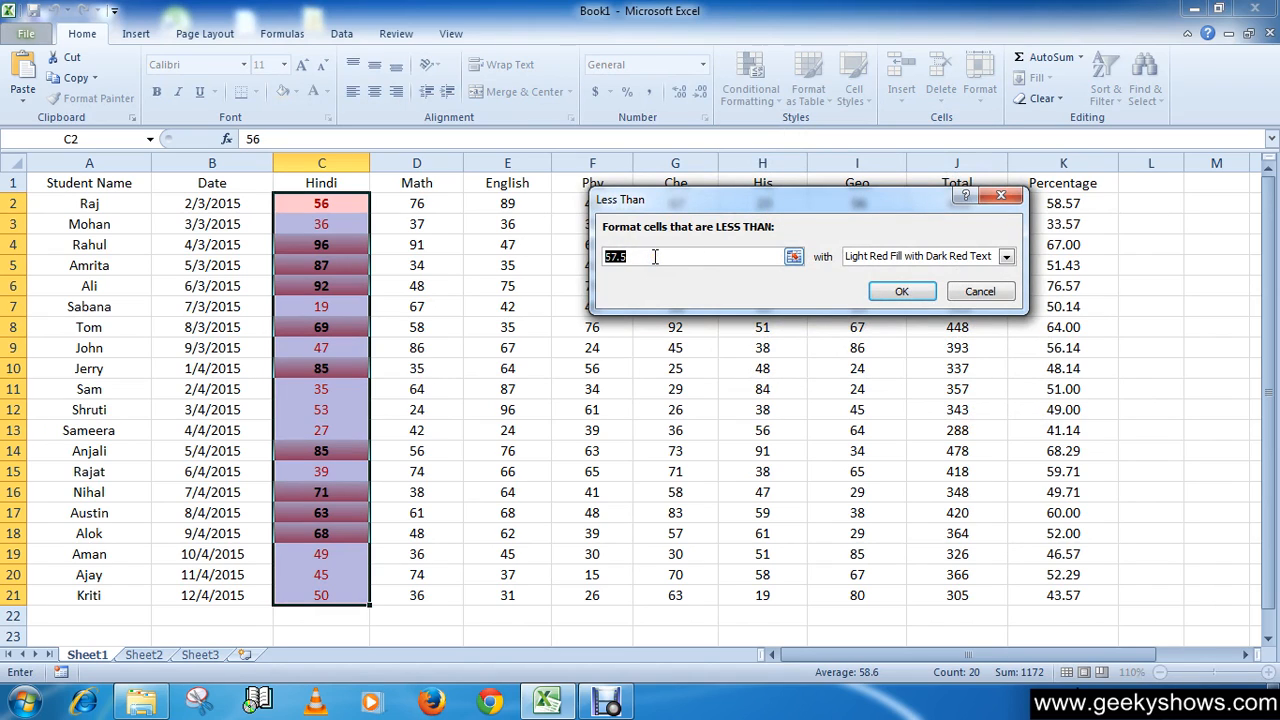
type("54")
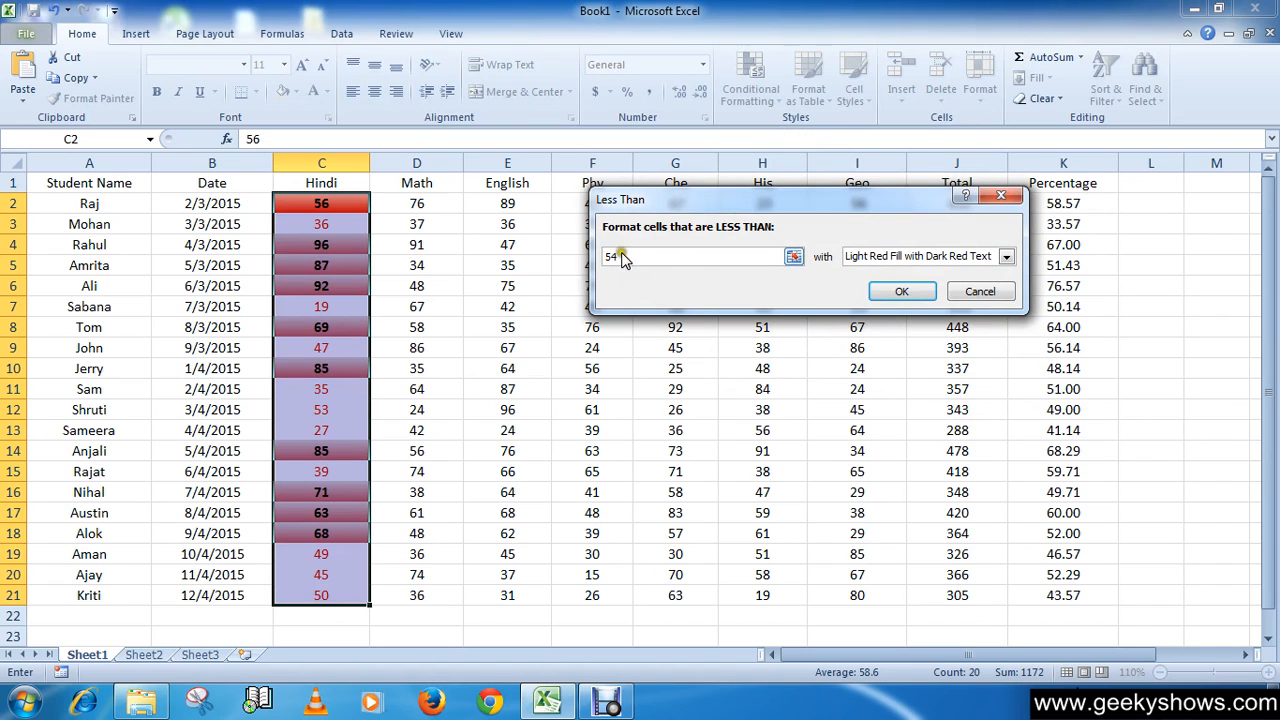
- Switch the Less Than rule to a custom format filled with a horizontal two-color gradient from tan to blue
left_click(1005, 257)
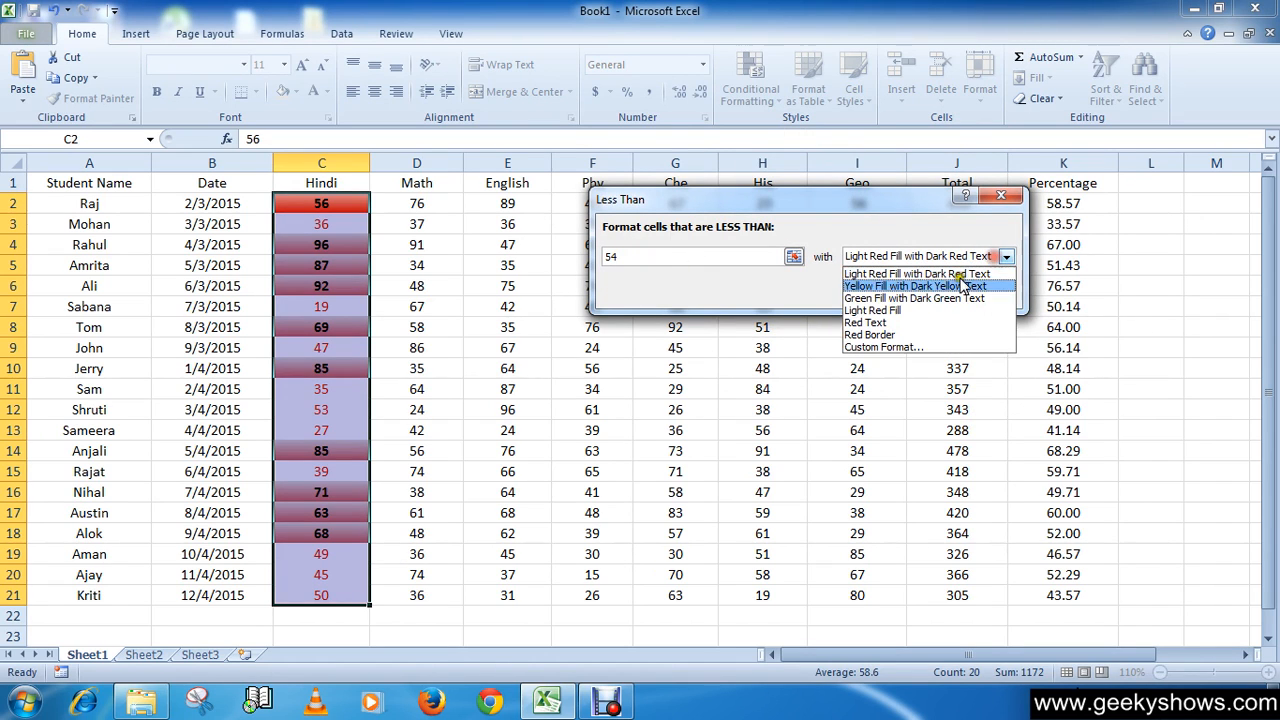
left_click(885, 347)
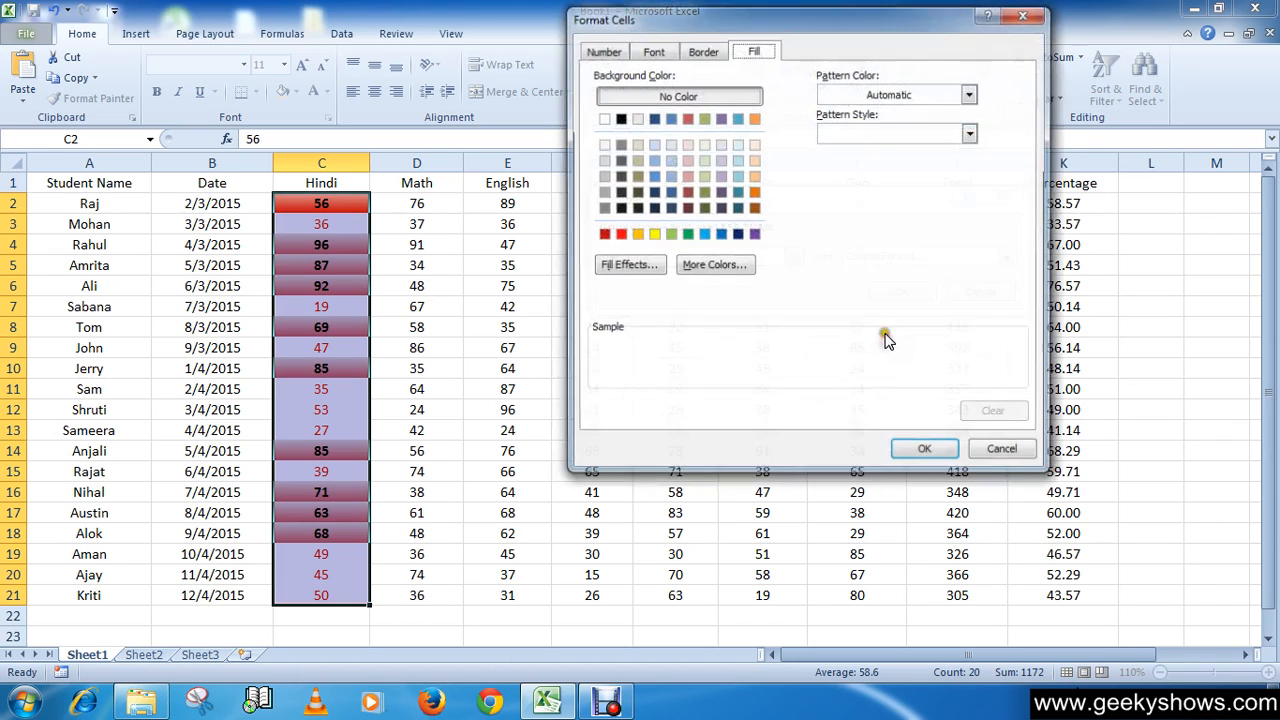
left_click(636, 236)
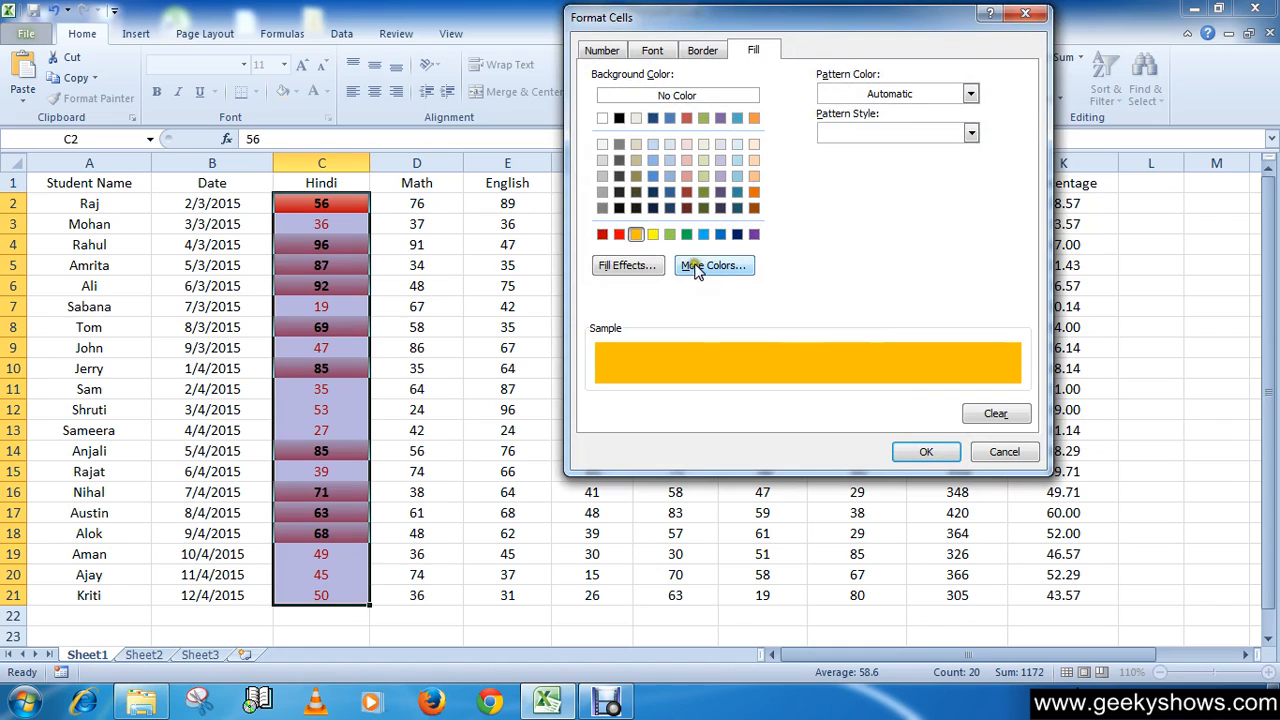
left_click(719, 236)
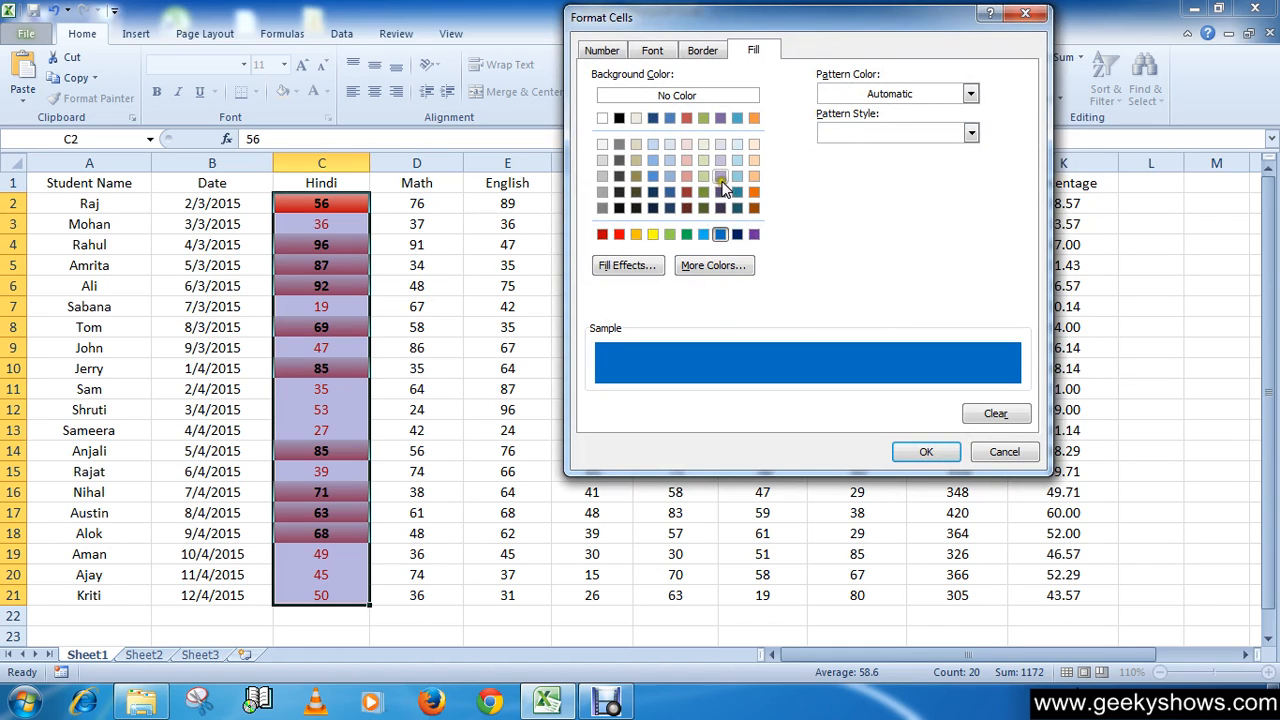
left_click(643, 266)
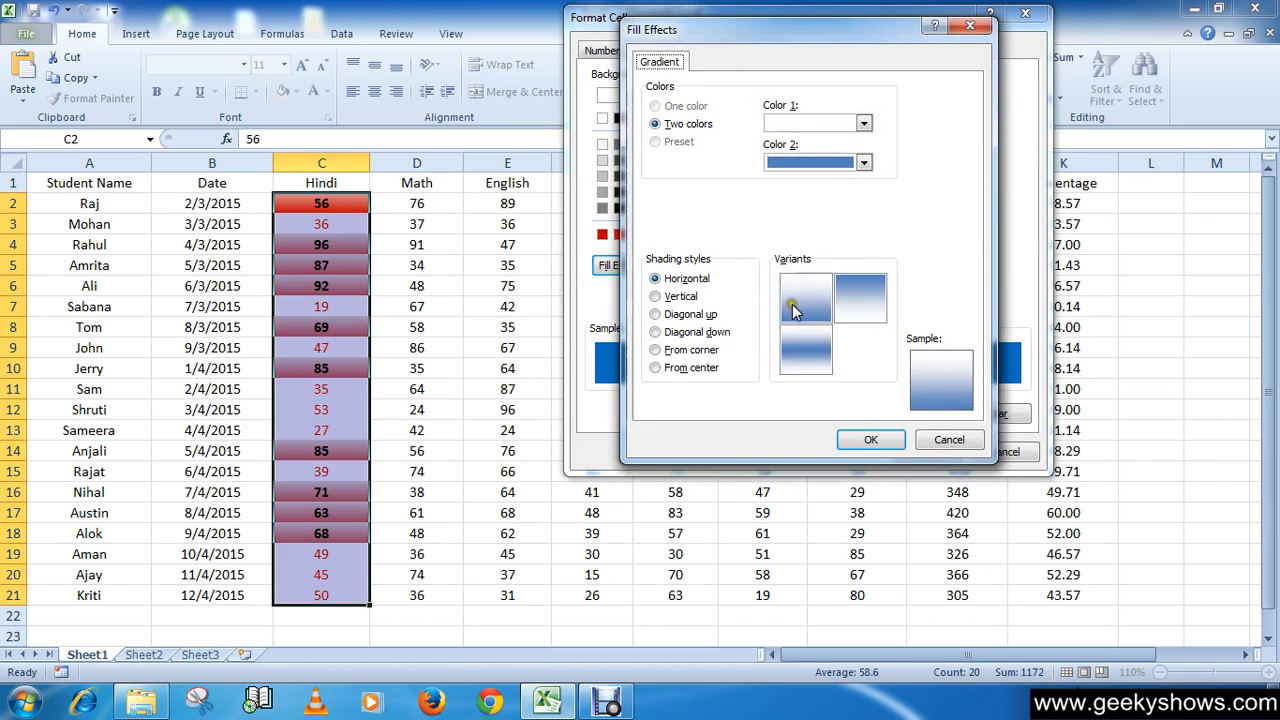
left_click(862, 125)
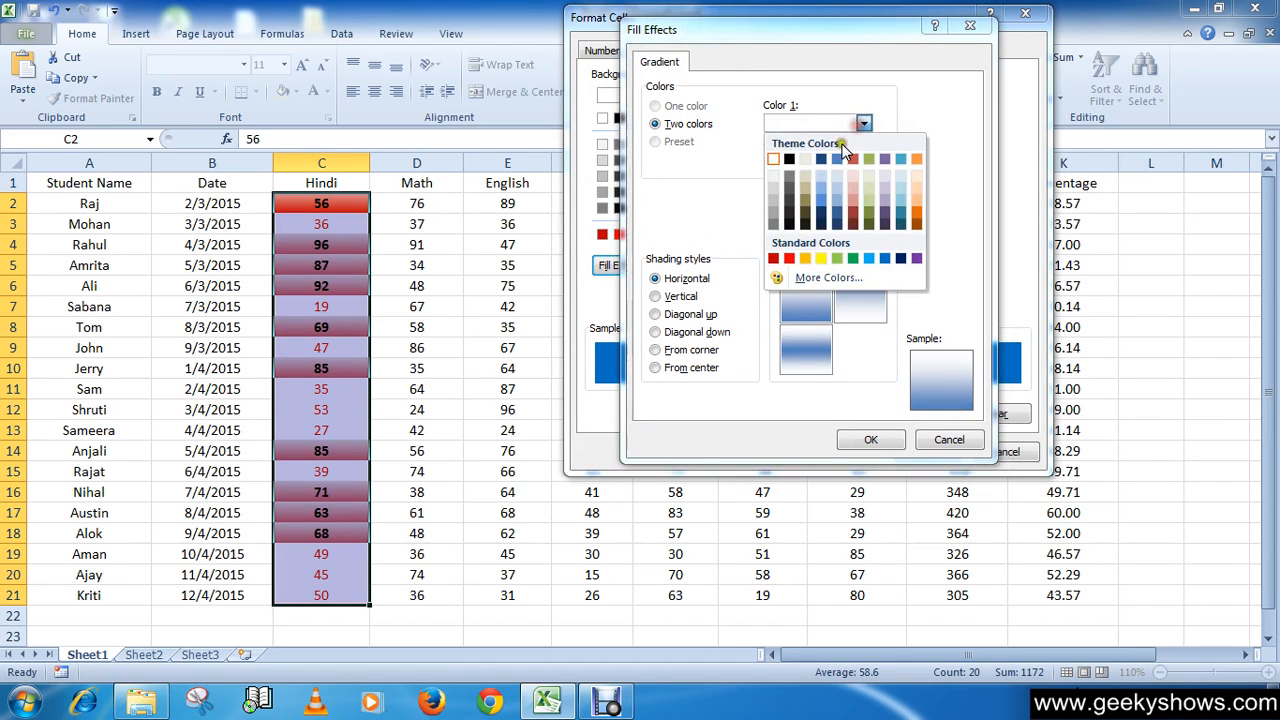
left_click(806, 189)
left_click(871, 440)
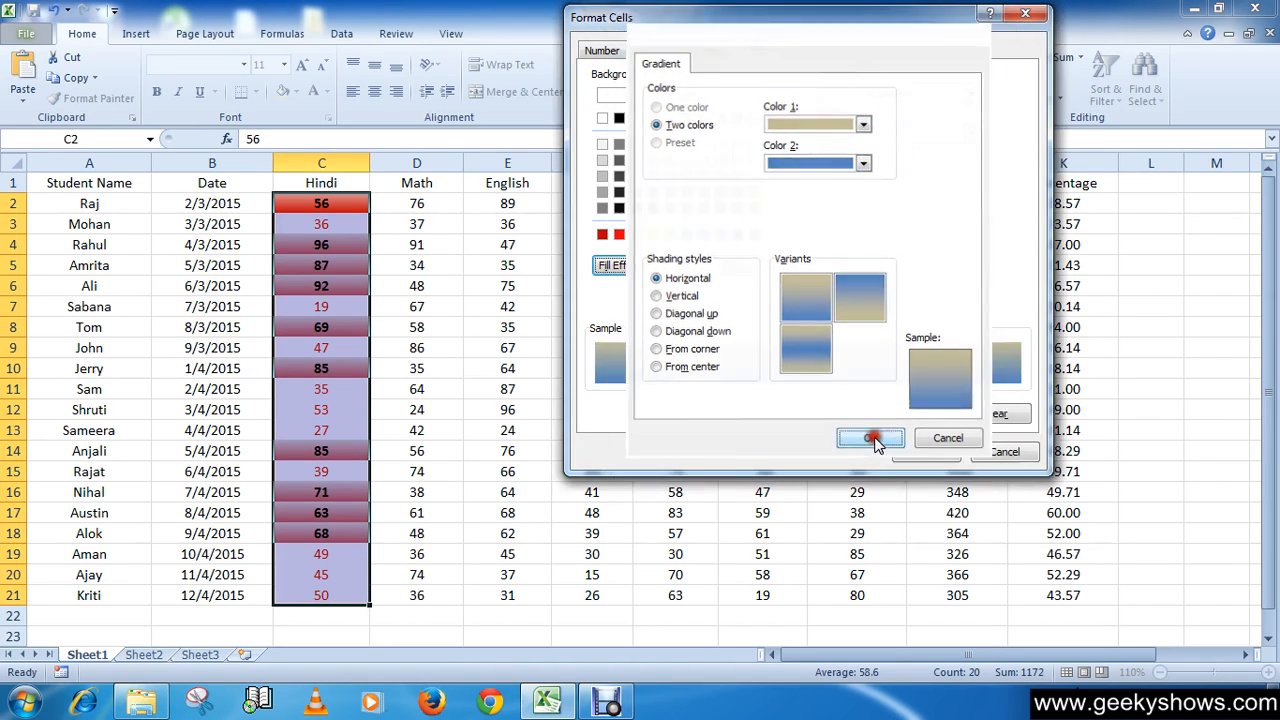
- Confirm the custom gradient format and apply the Less Than 54 rule to the Hindi marks
left_click(928, 453)
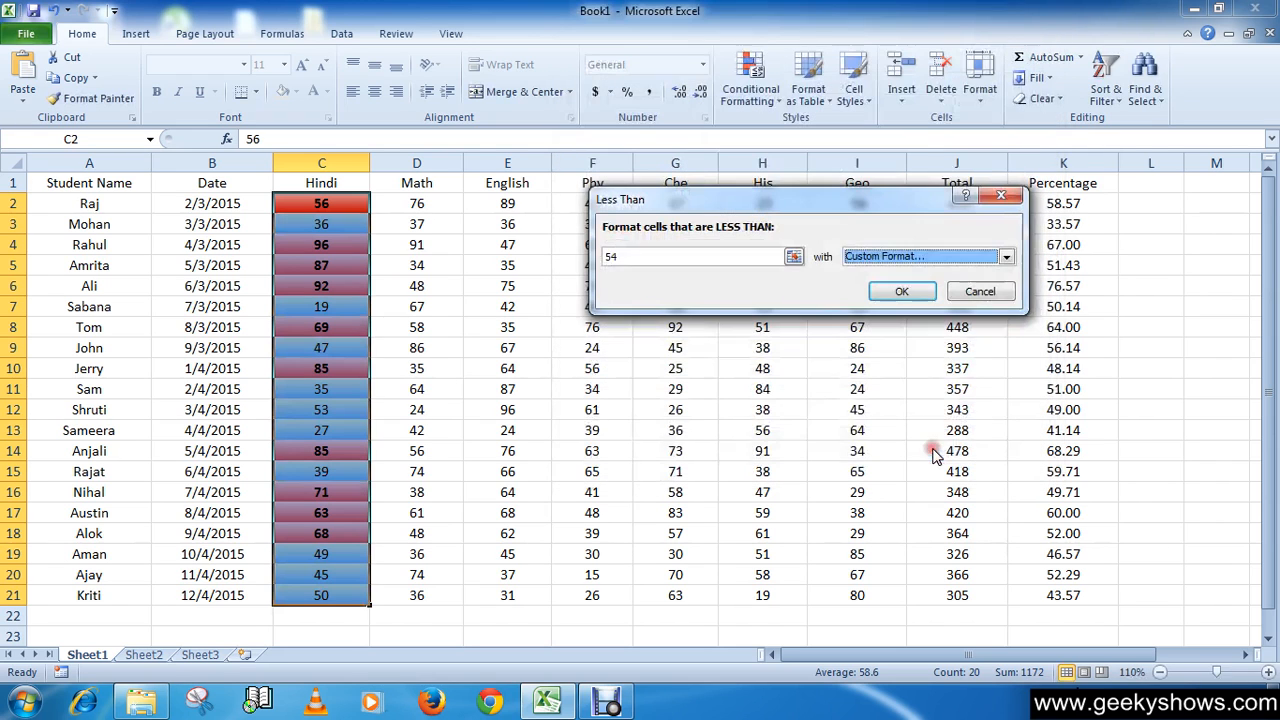
left_click(902, 292)
left_click(526, 288)
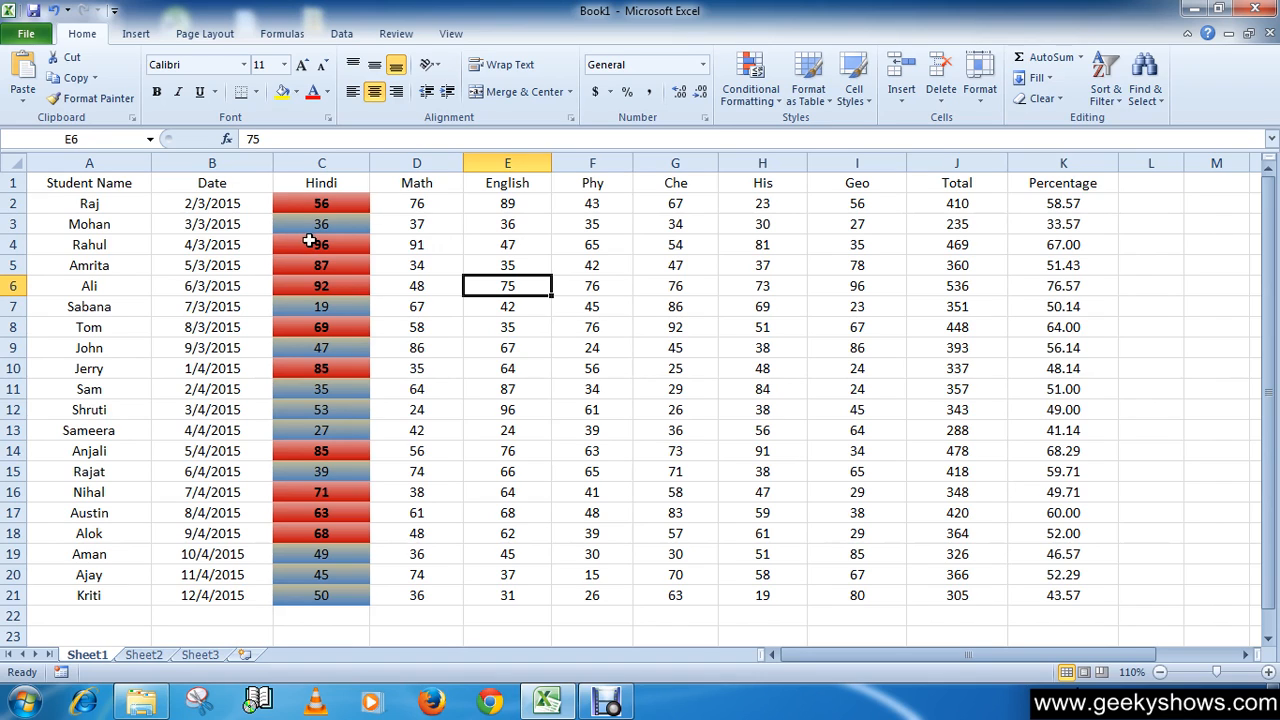
left_click(760, 100)
mouse_move(863, 143)
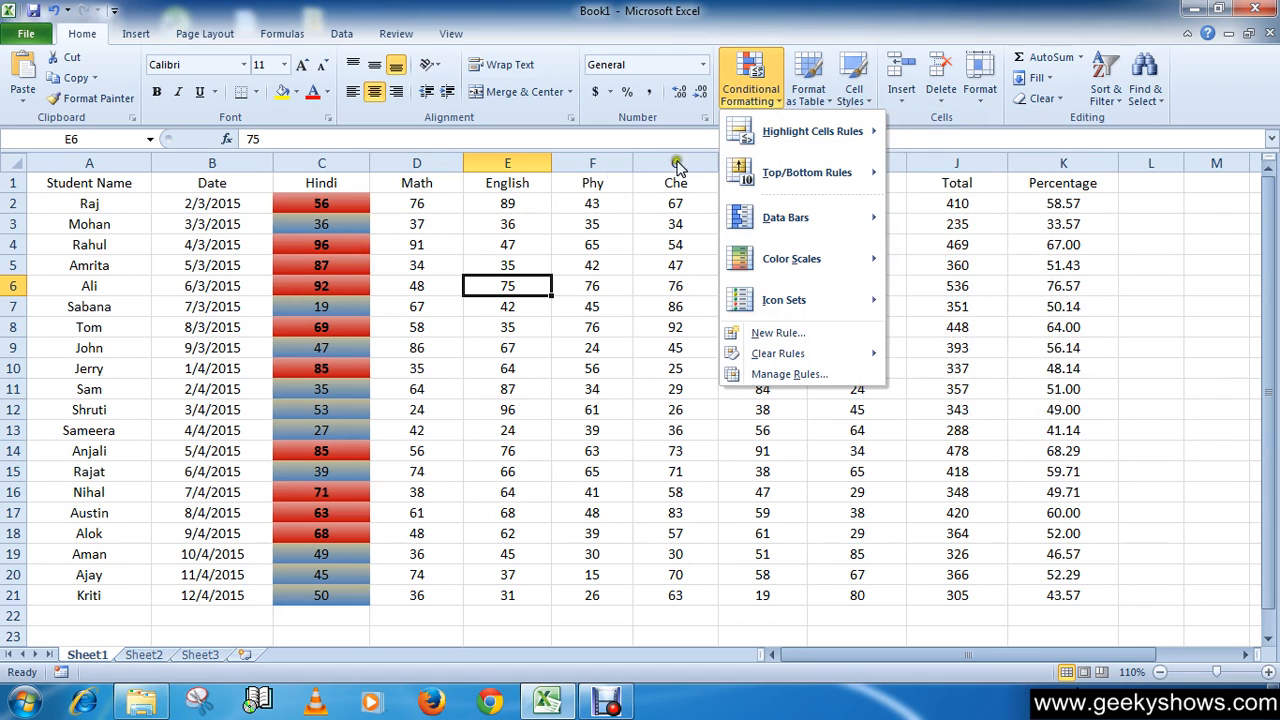
mouse_move(766, 145)
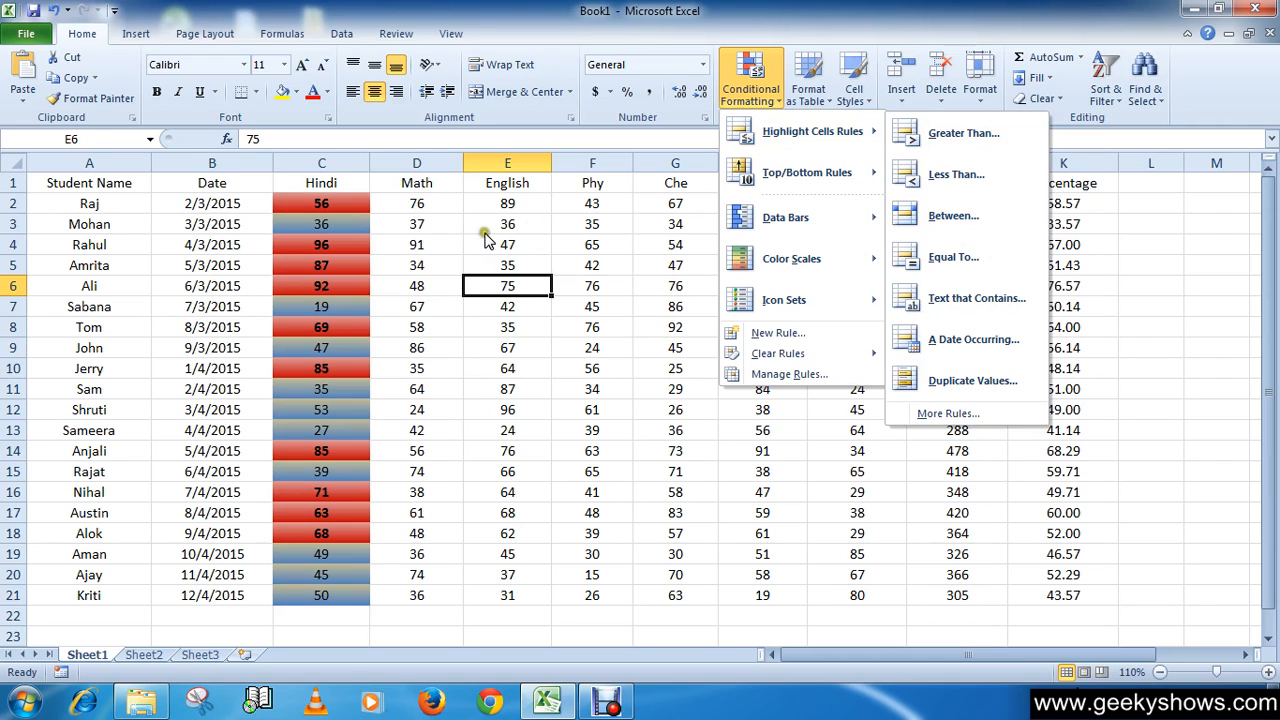
left_click(421, 203)
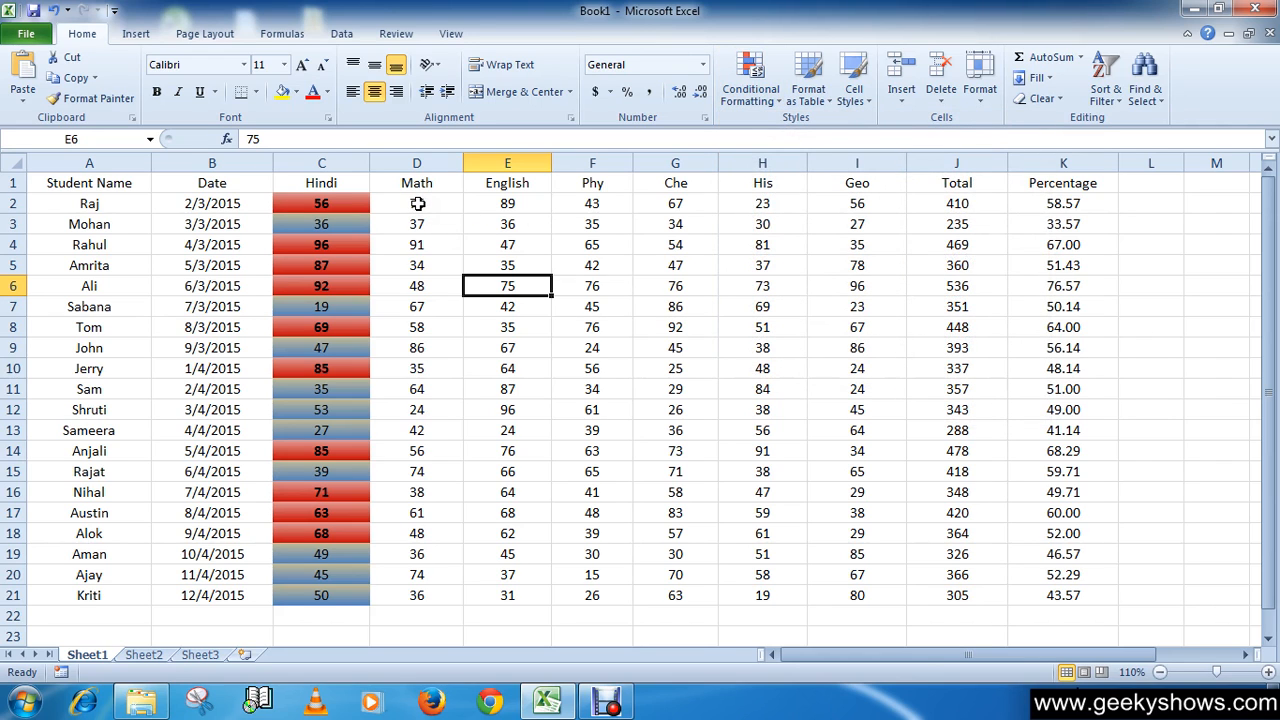
- Select the Math marks in D2:D21 and start choosing a conditional formatting rule for them
left_click_drag(418, 203, 437, 595)
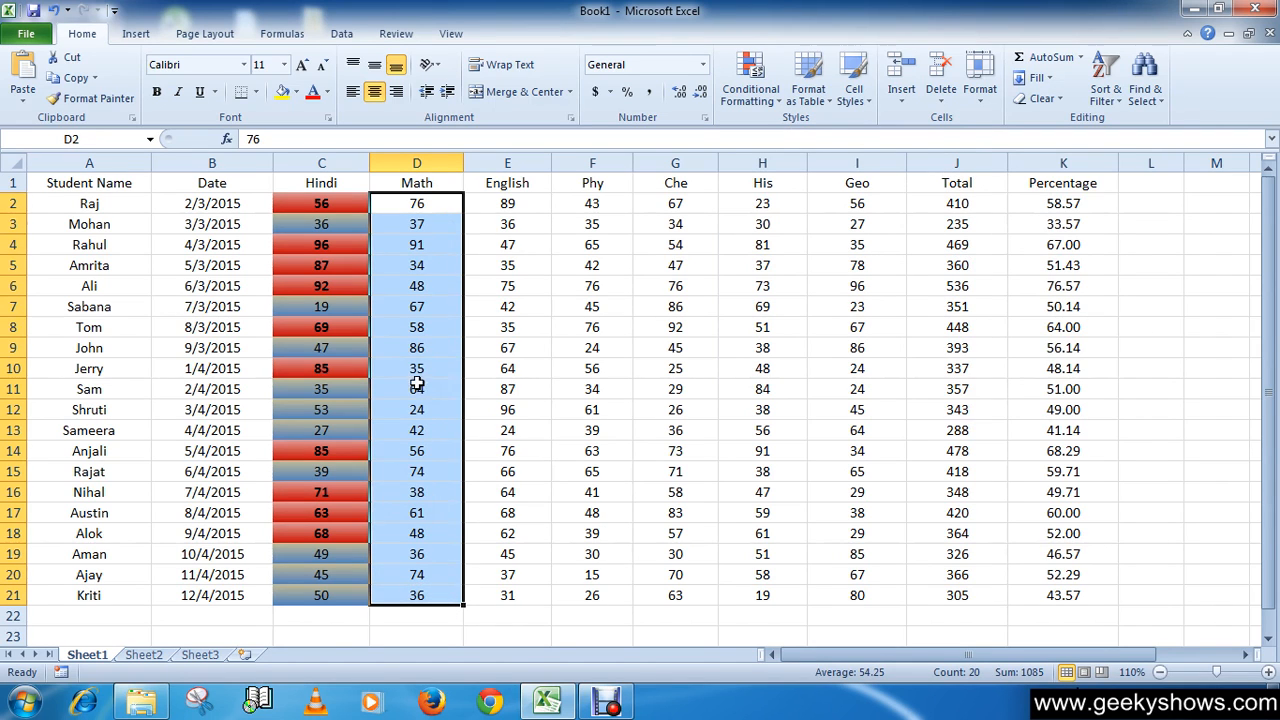
left_click(750, 80)
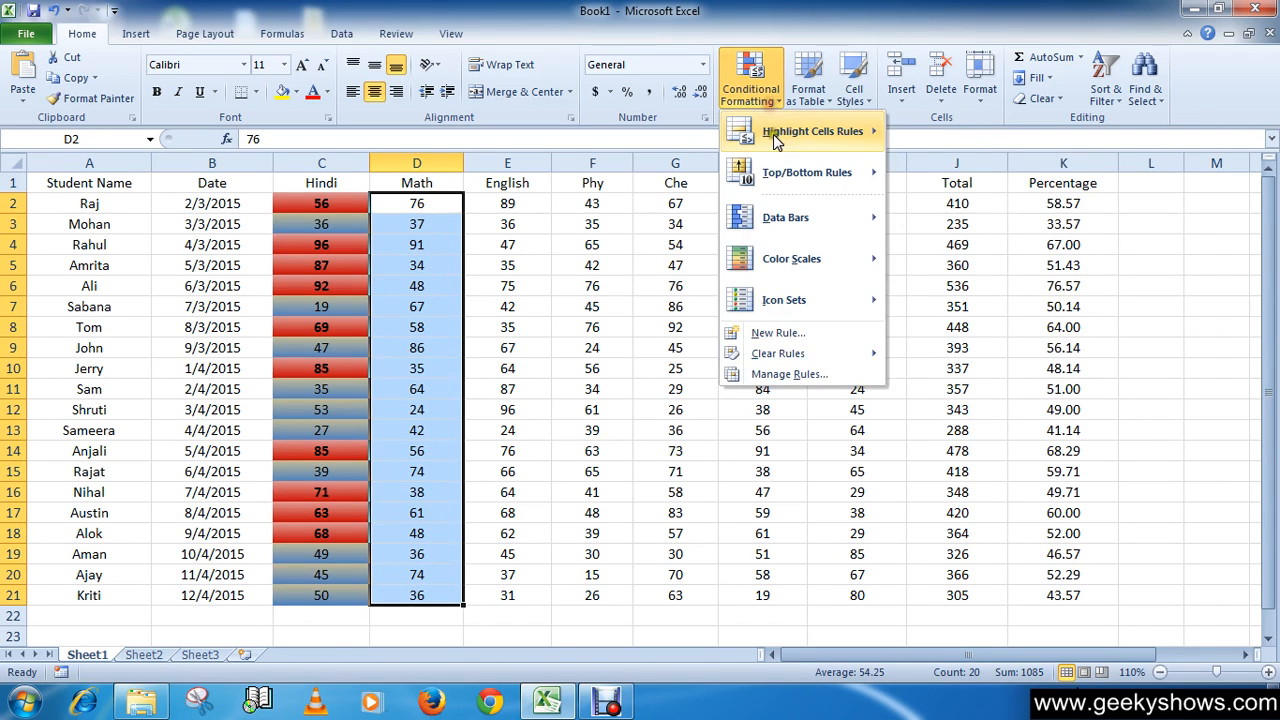